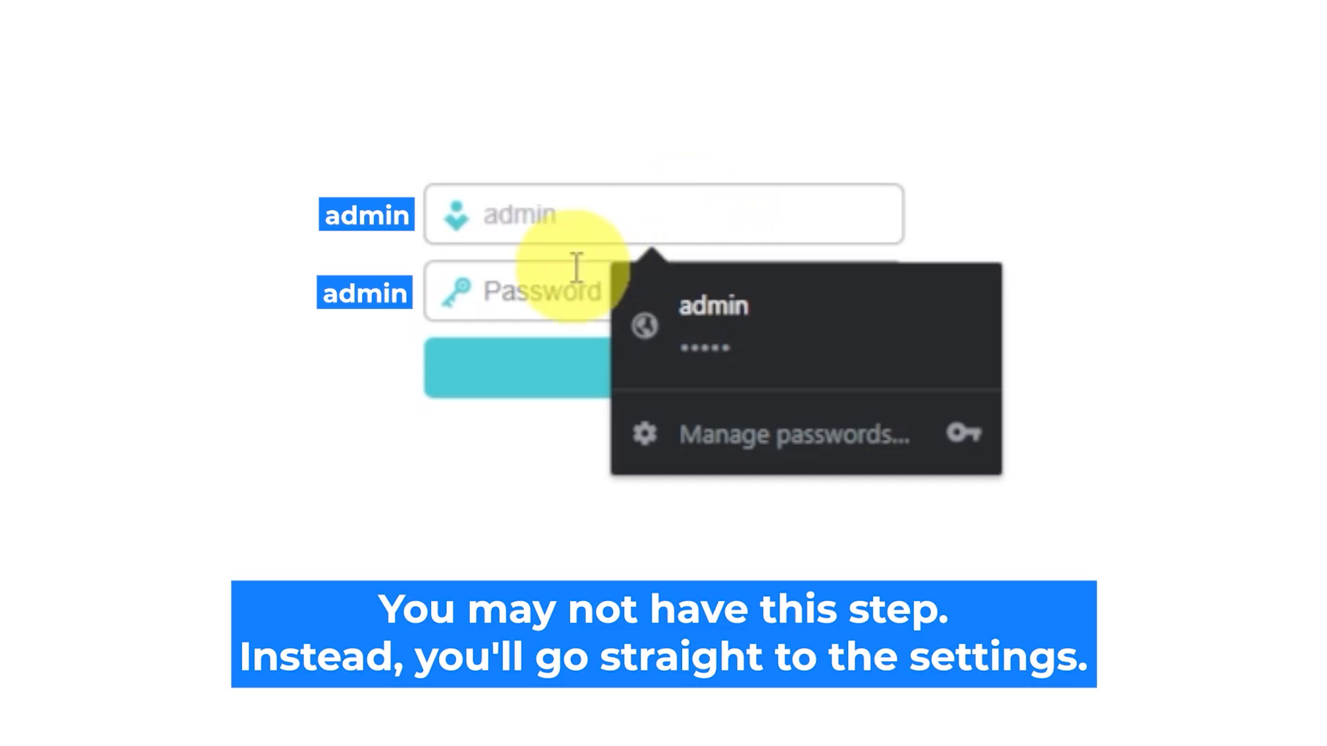
Step: Fill in the default password and submit the login, which times out
click(558, 293)
text(admin)
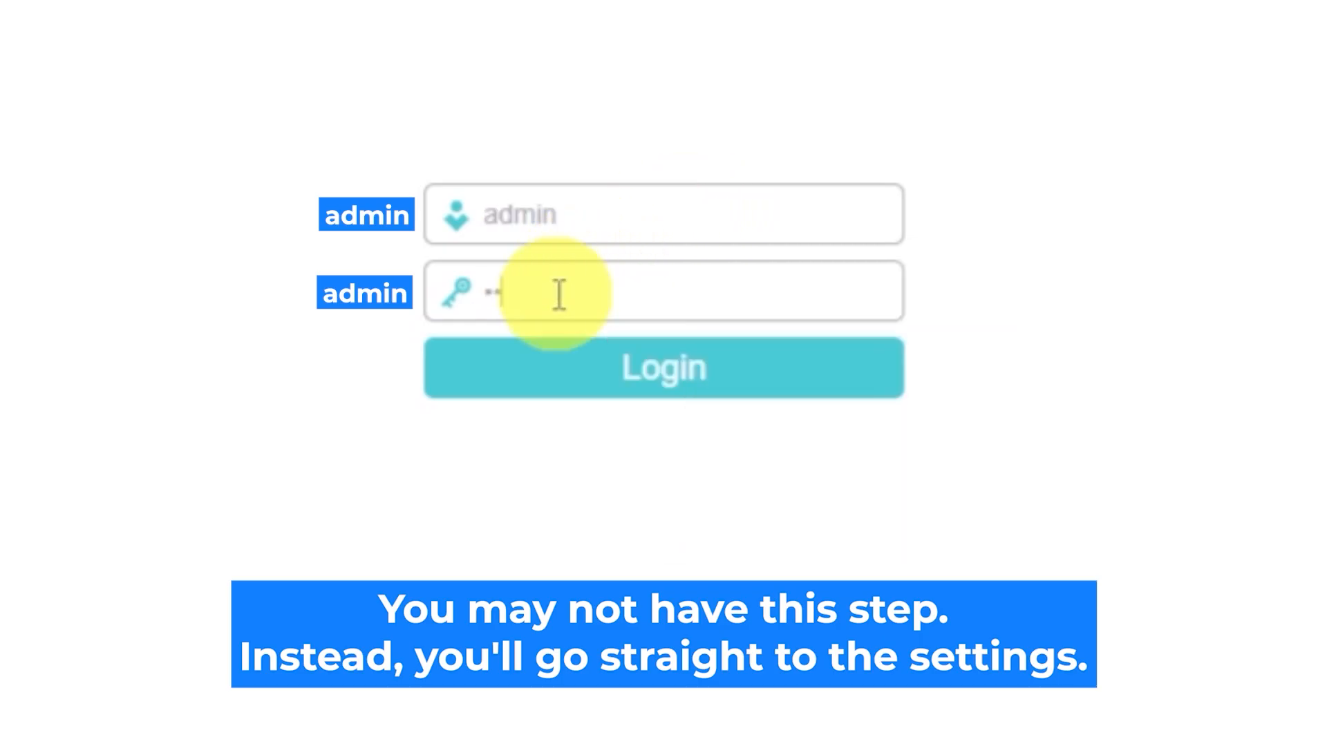
click(596, 380)
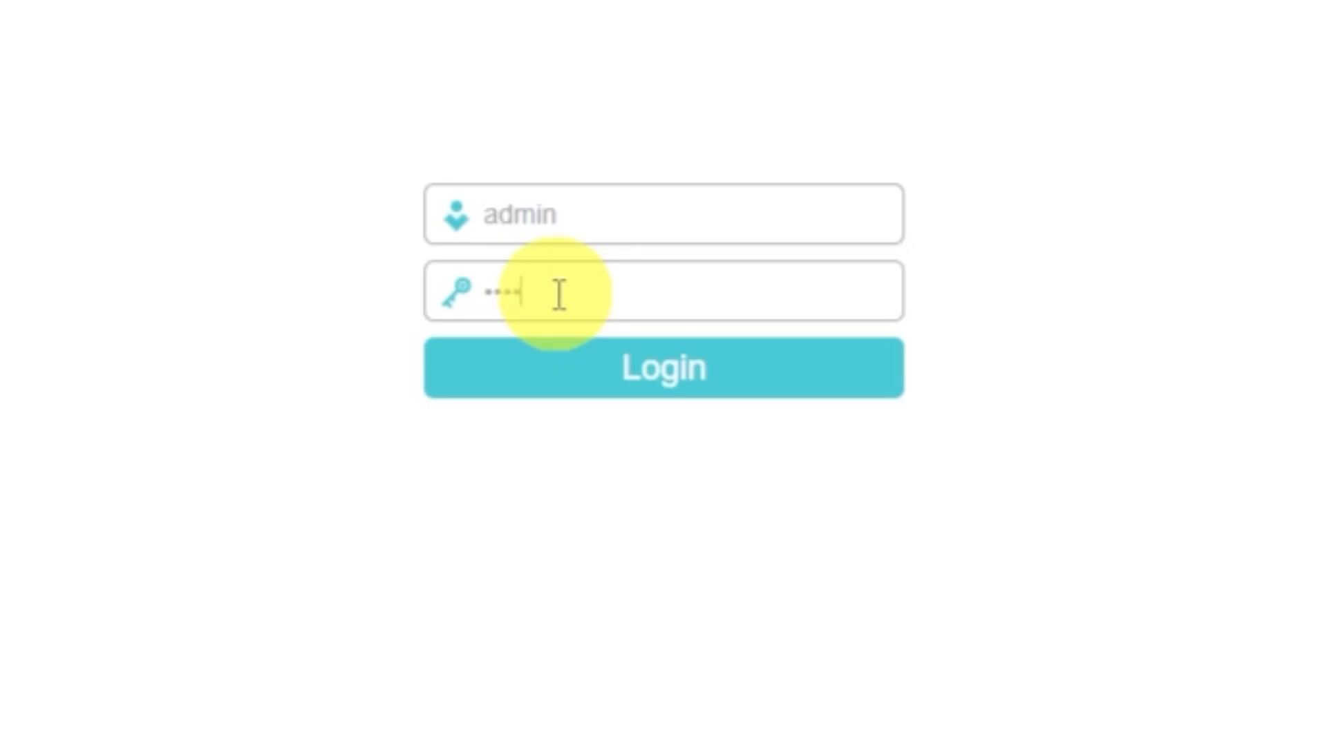
text(n)
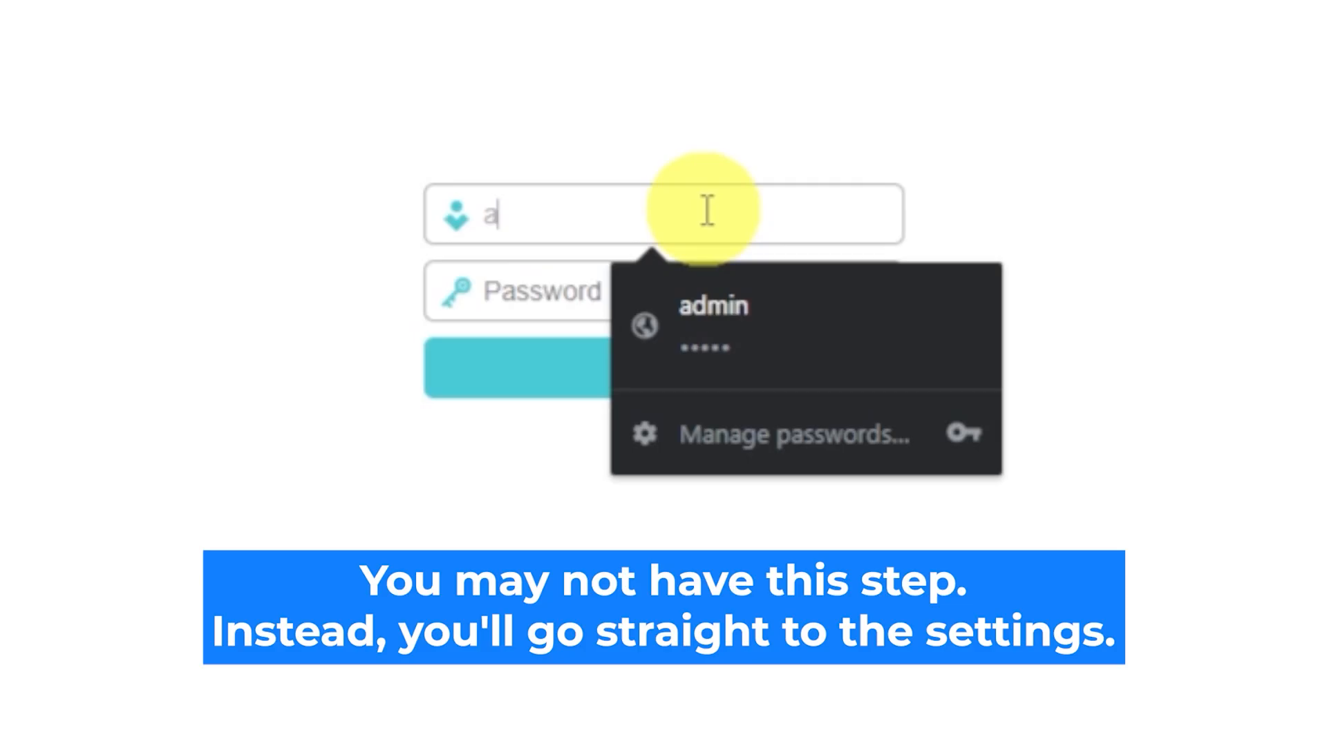
Step: Sign in with the default admin username and password to reach the Quick Setup start page
text(dmin)
click(560, 294)
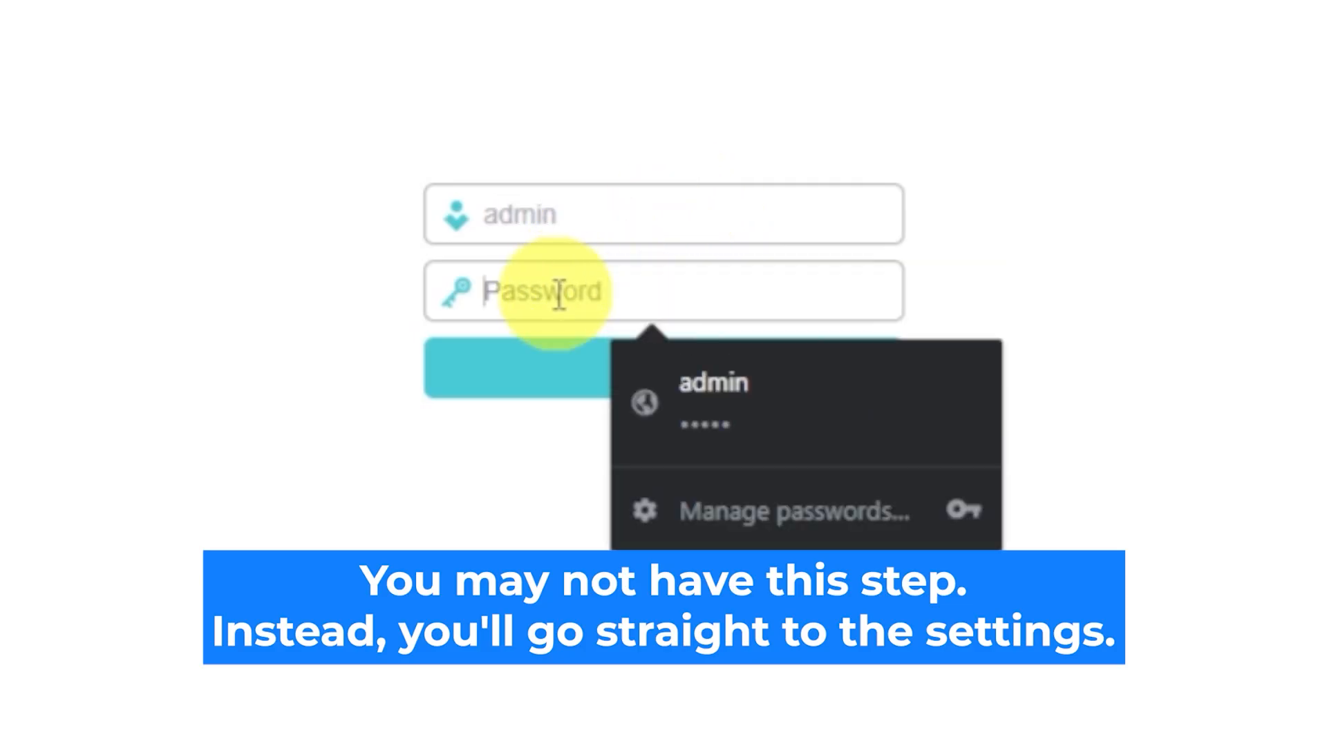
text(admin)
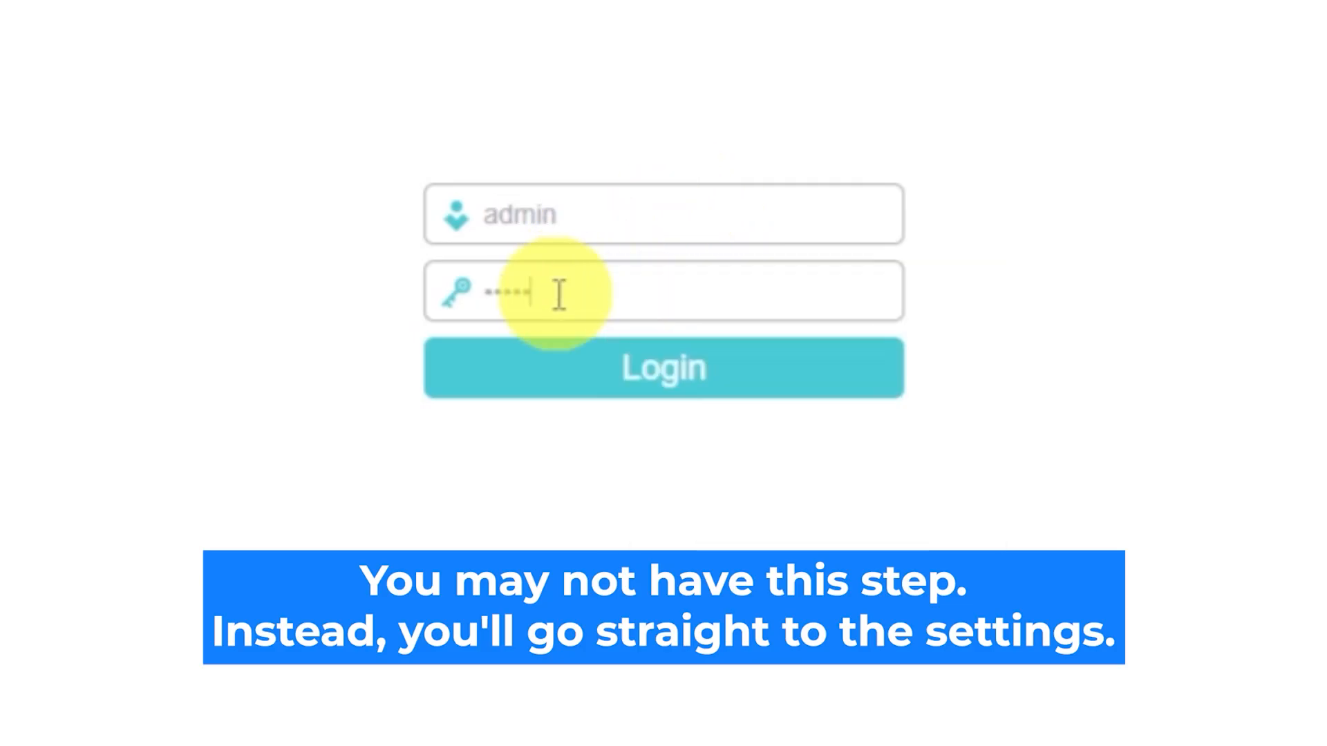
click(596, 386)
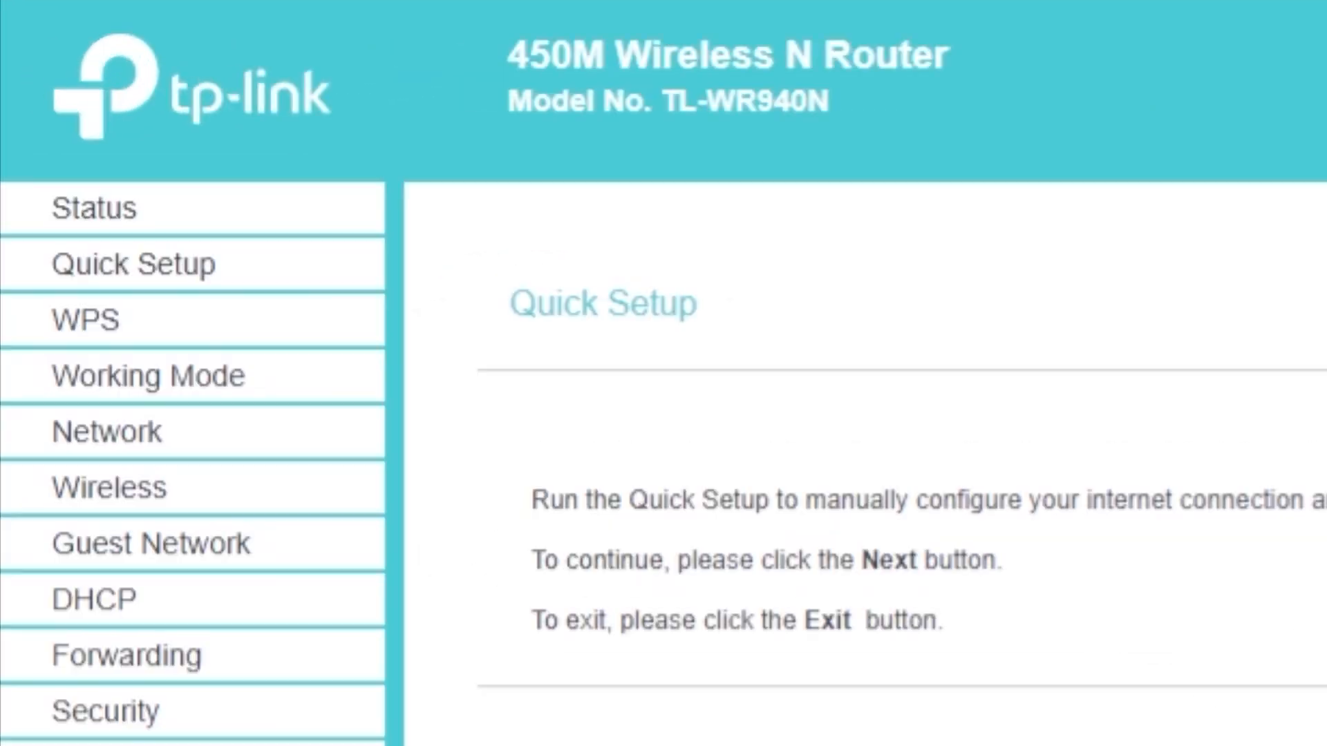
Step: Start Quick Setup and continue in Standard Wireless Router mode to the WAN connection type page
click(176, 283)
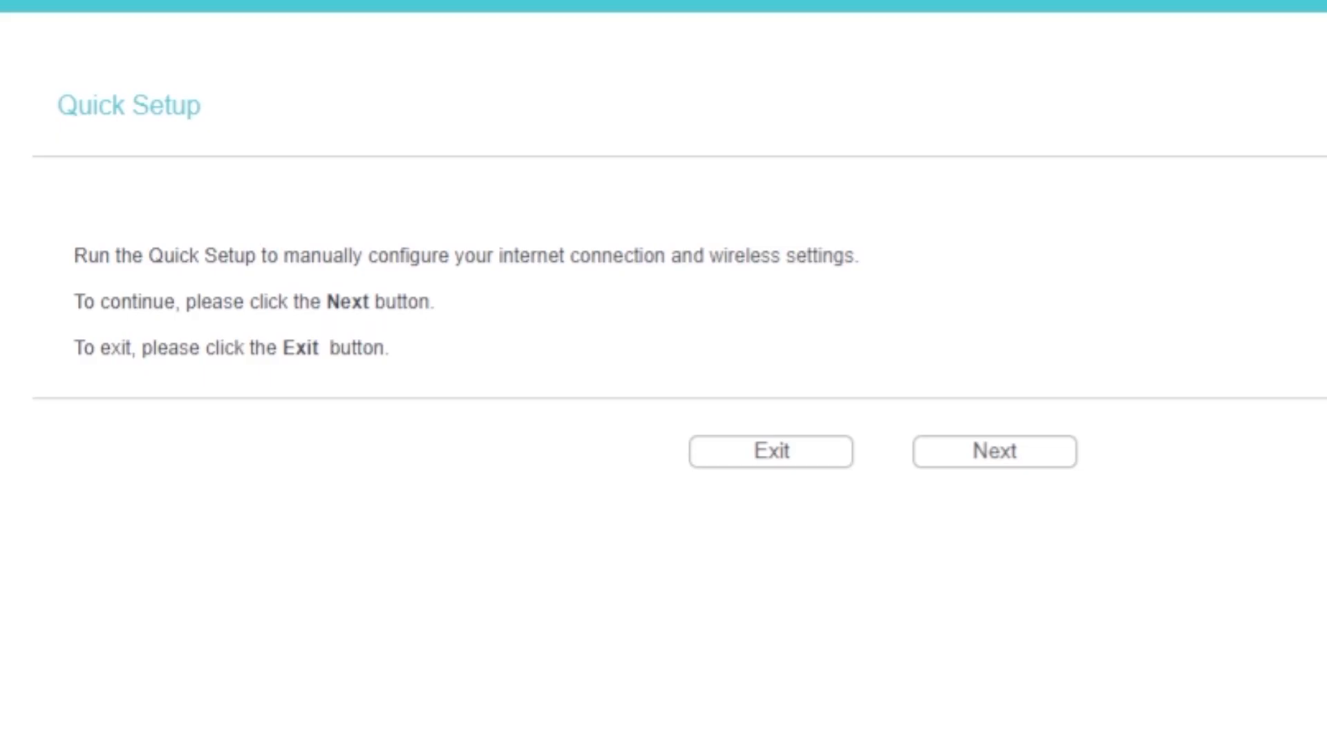
click(971, 458)
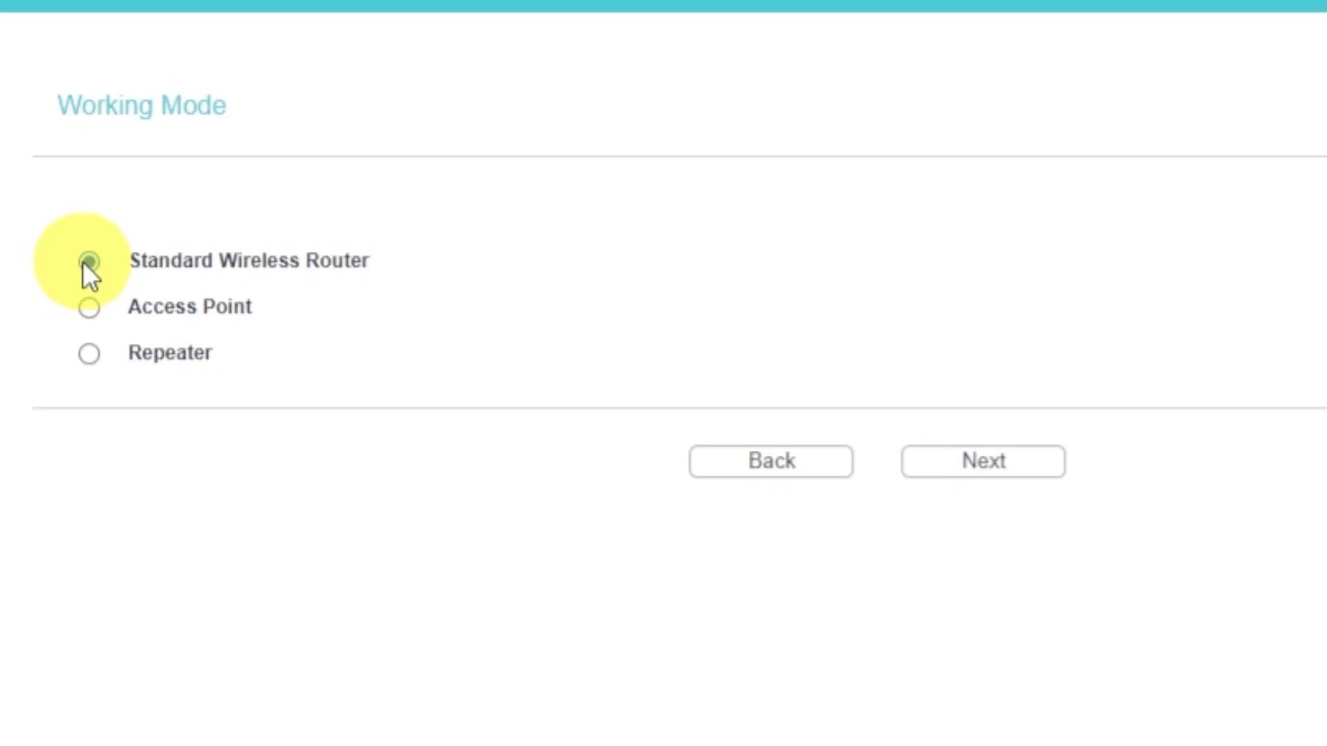
click(1006, 469)
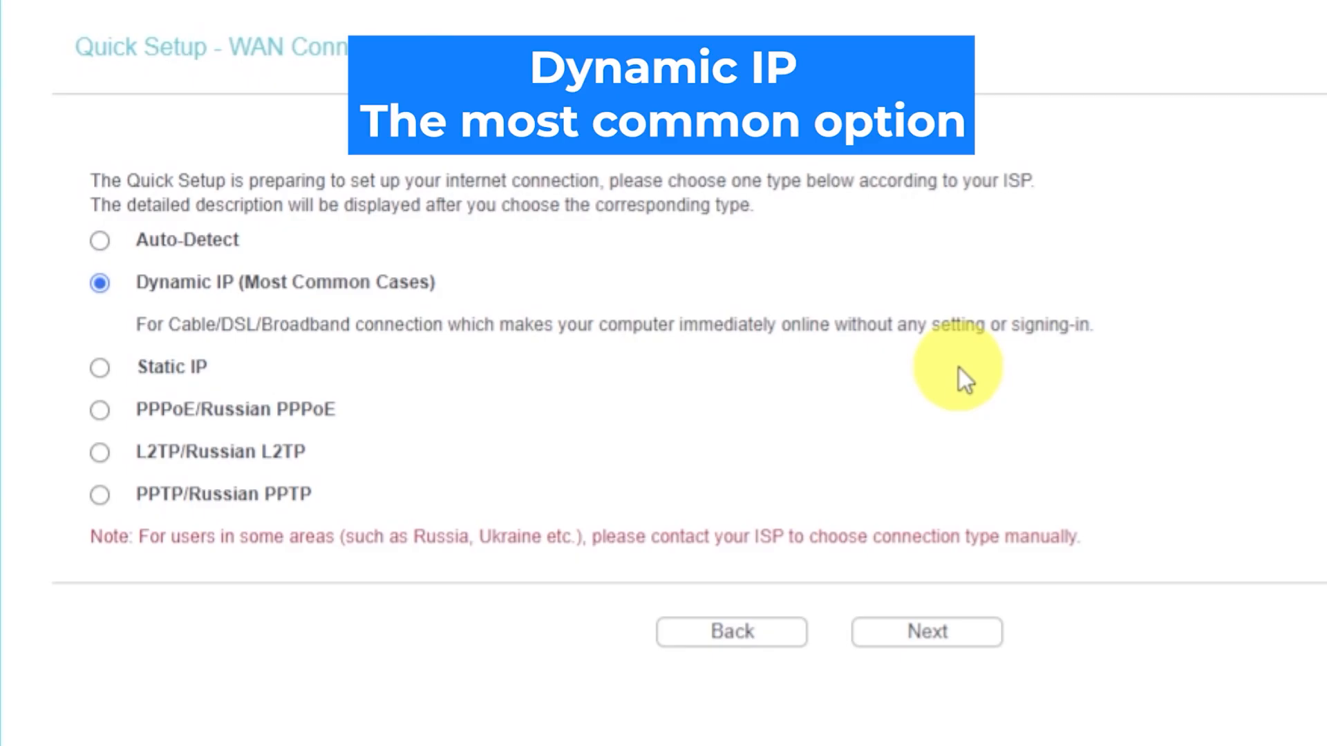
Step: Choose Dynamic IP as the WAN connection type and skip MAC address cloning
click(97, 281)
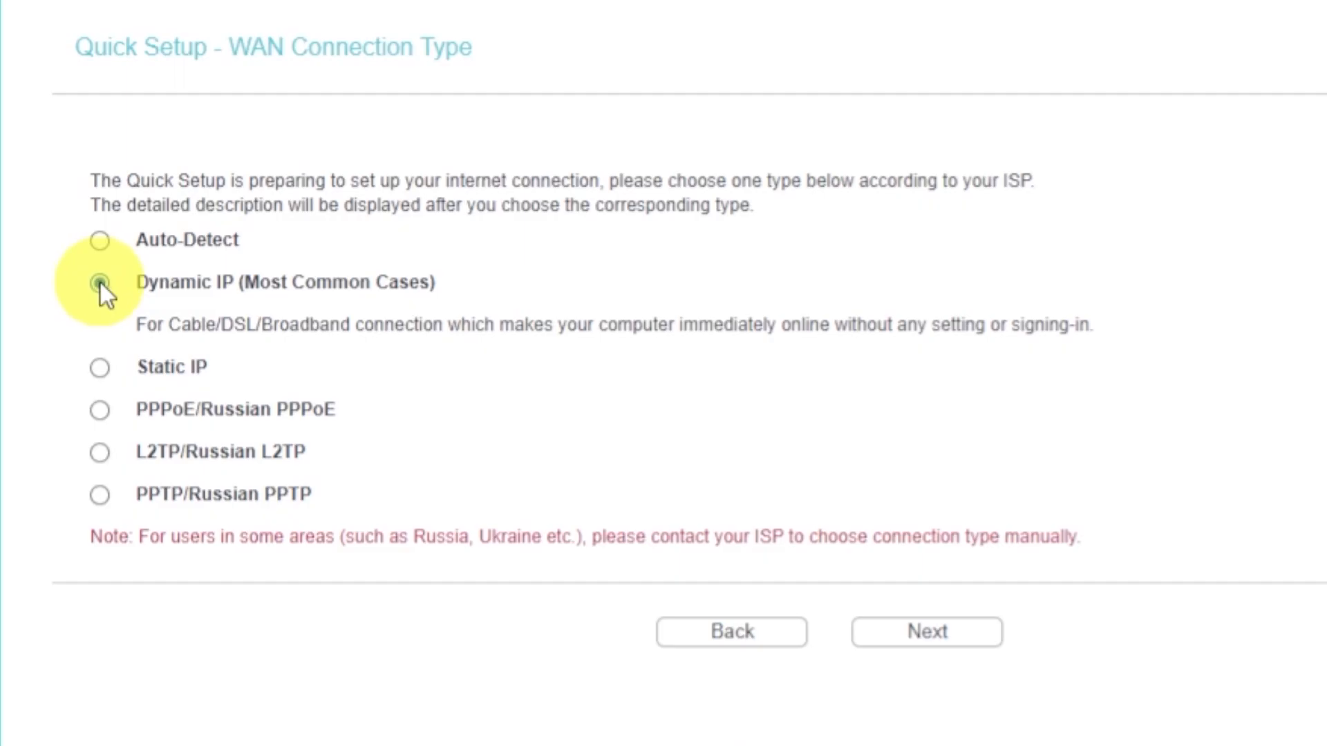
click(898, 640)
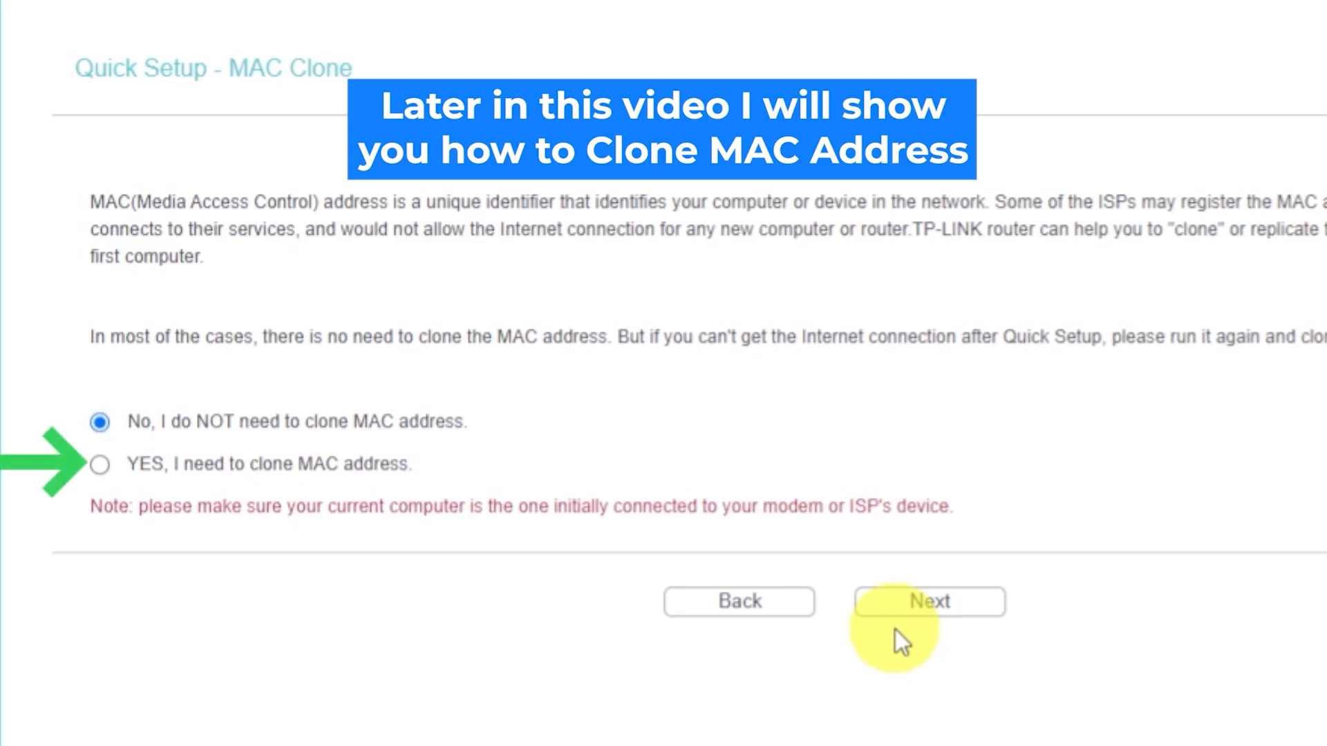
click(900, 612)
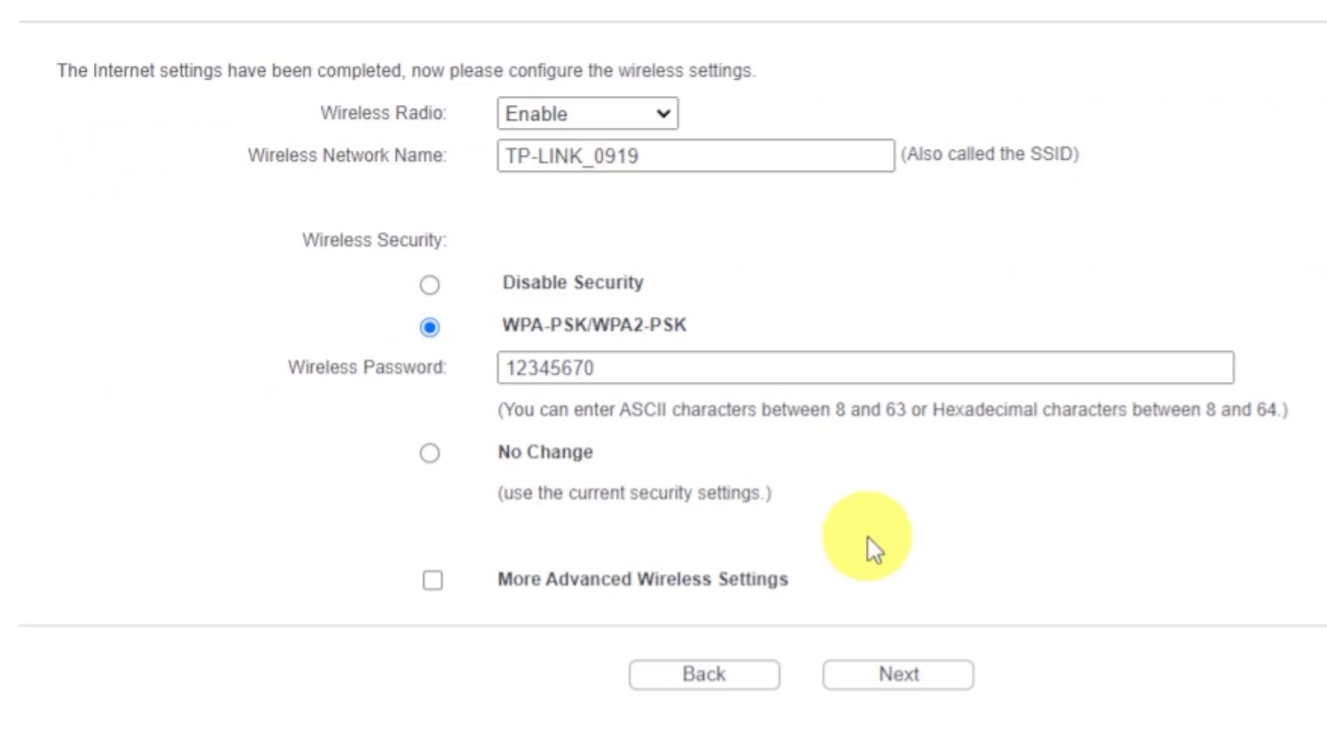
Step: Keep the TP-LINK_0919 radio enabled with WPA-PSK/WPA2-PSK security and a wireless password
click(660, 119)
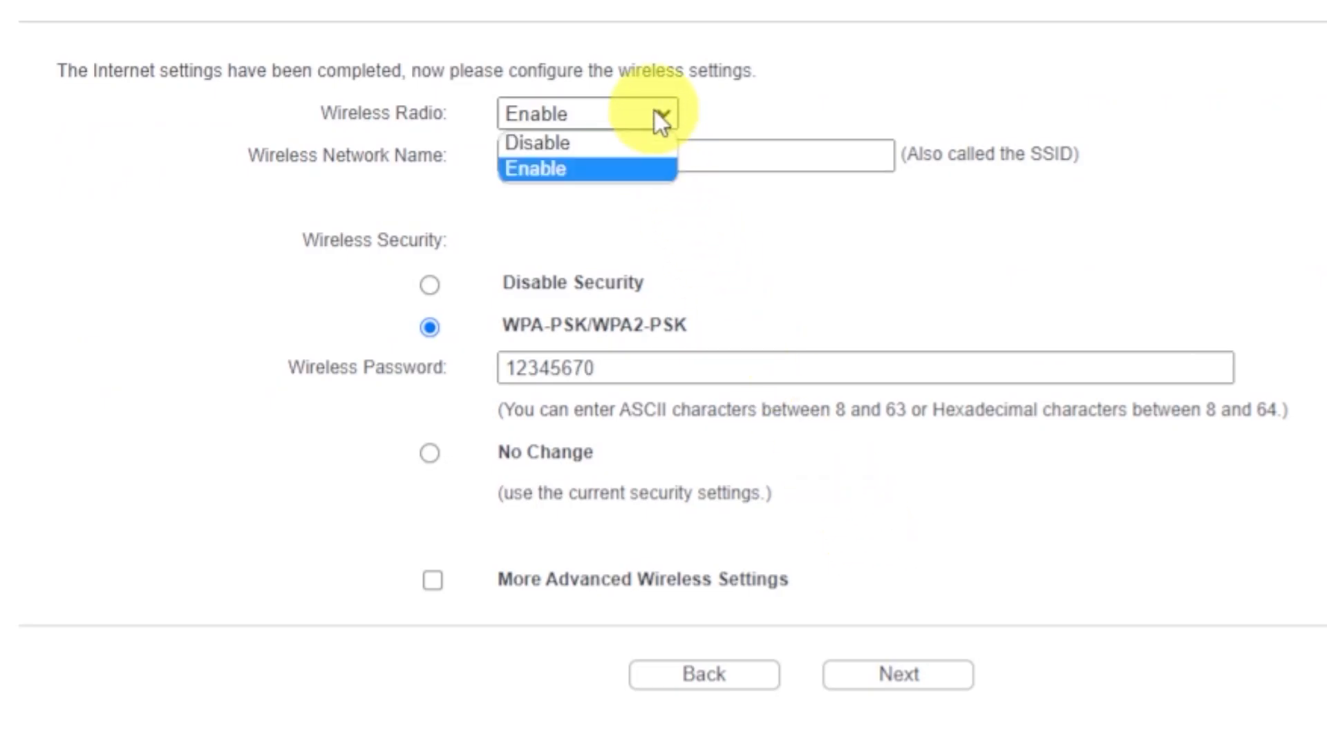
click(545, 168)
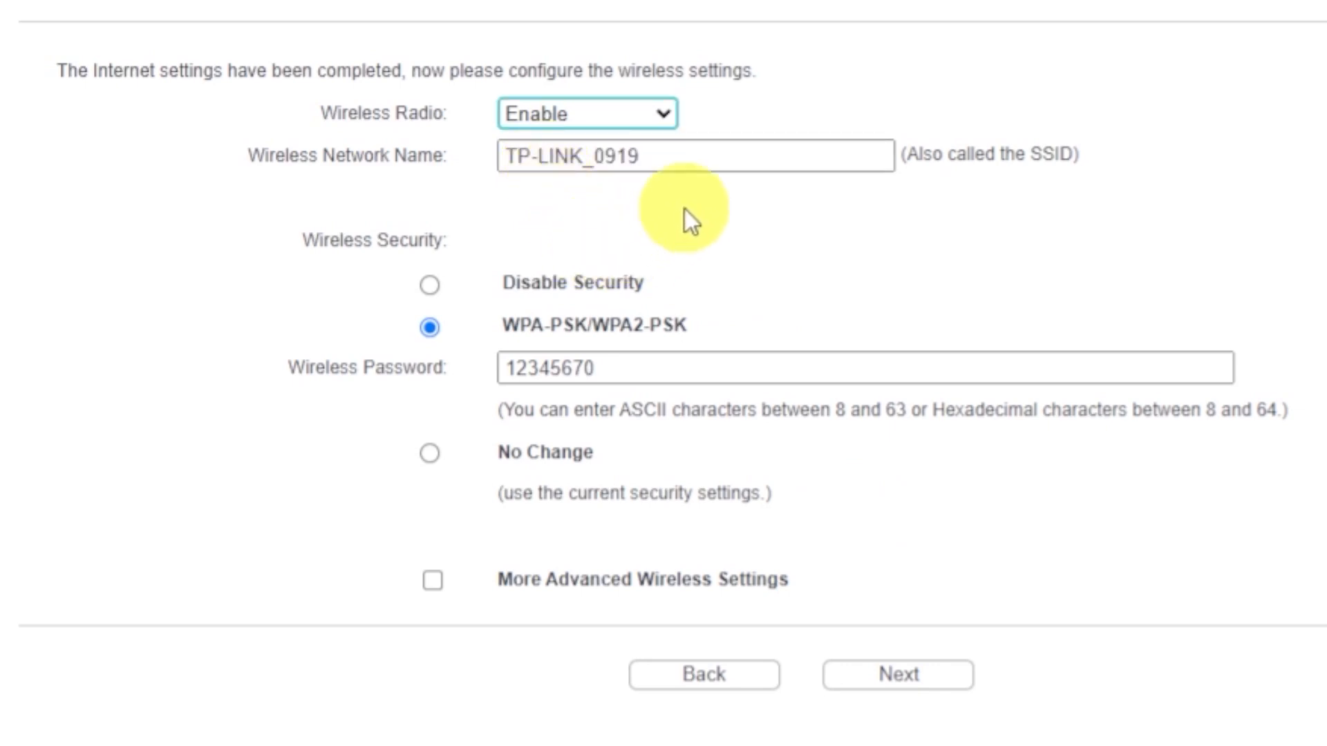
click(702, 156)
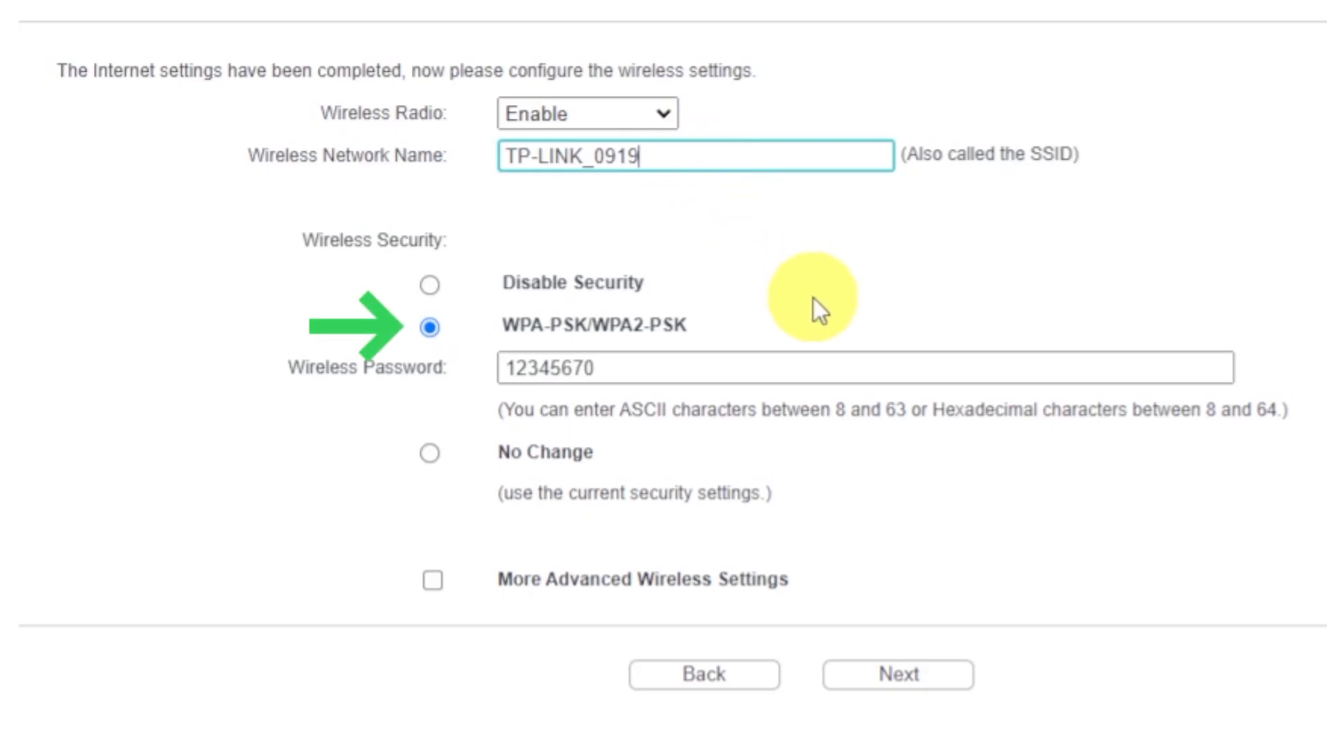
click(432, 331)
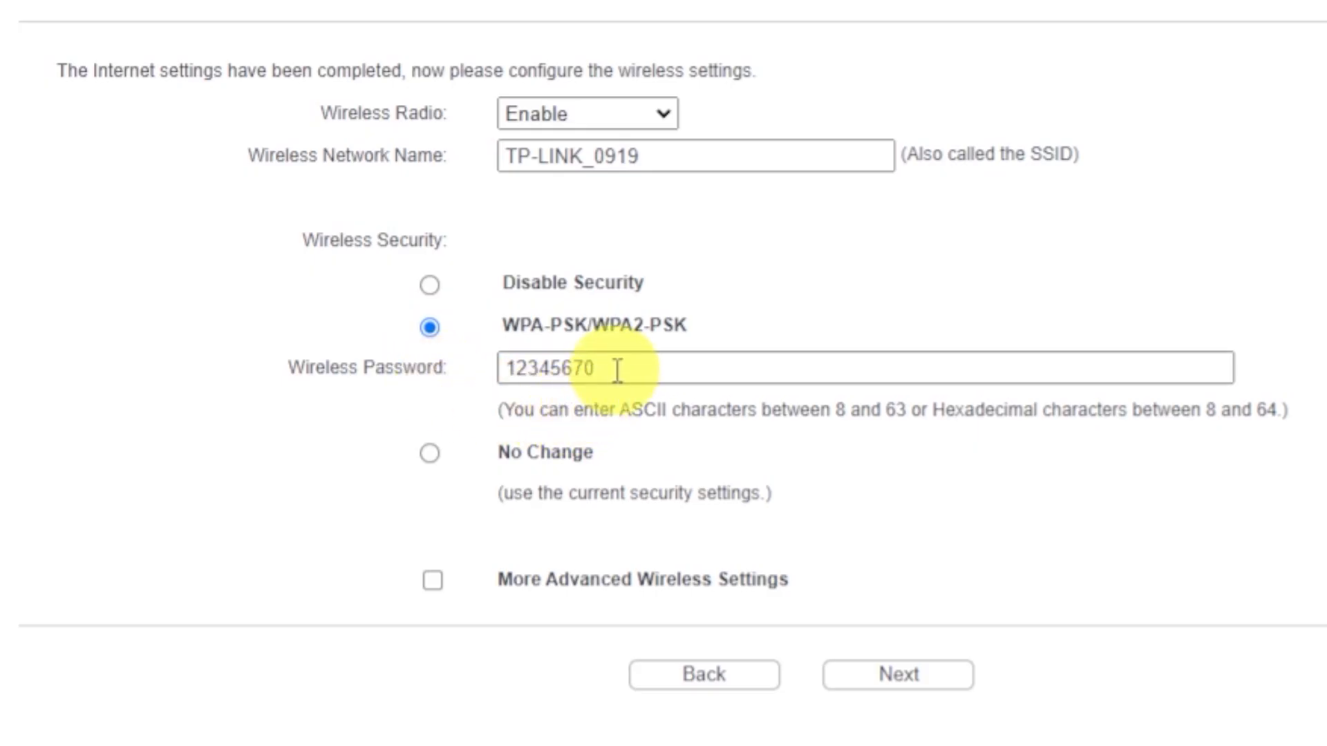
drag(618, 369, 484, 370)
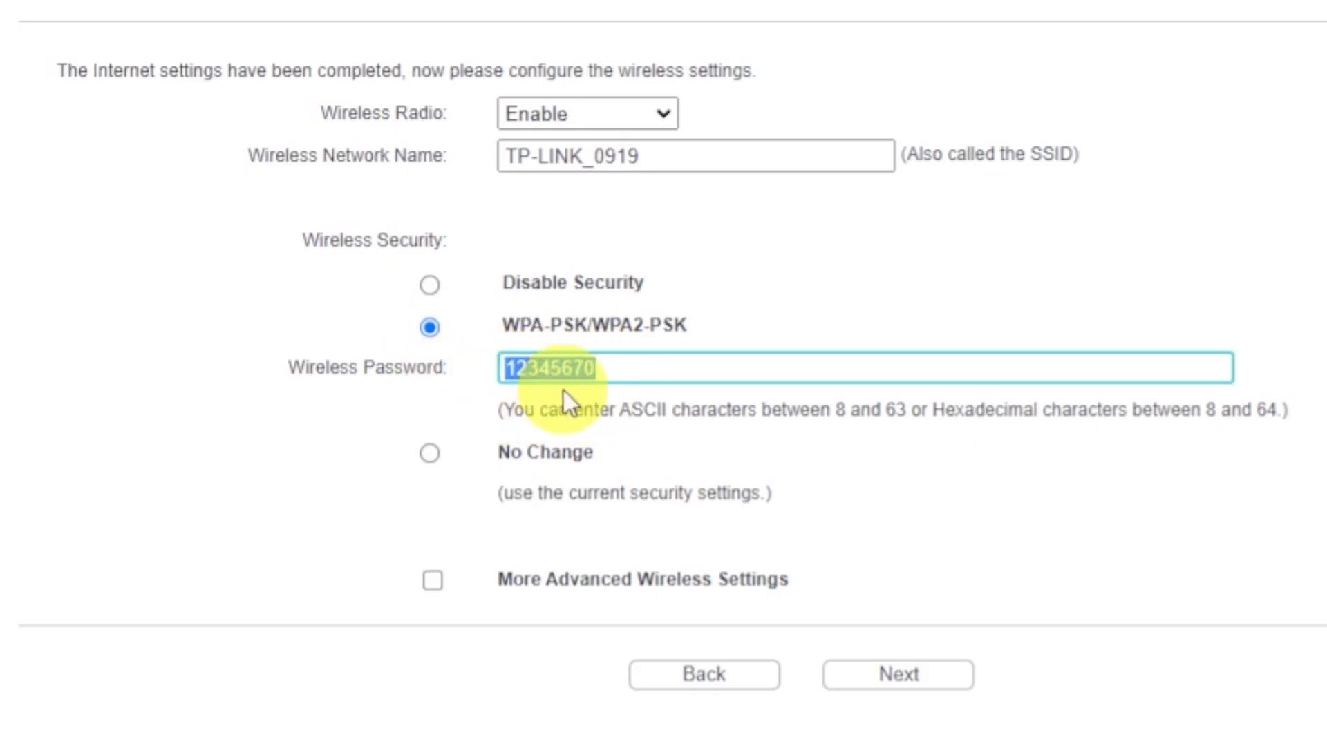
click(722, 375)
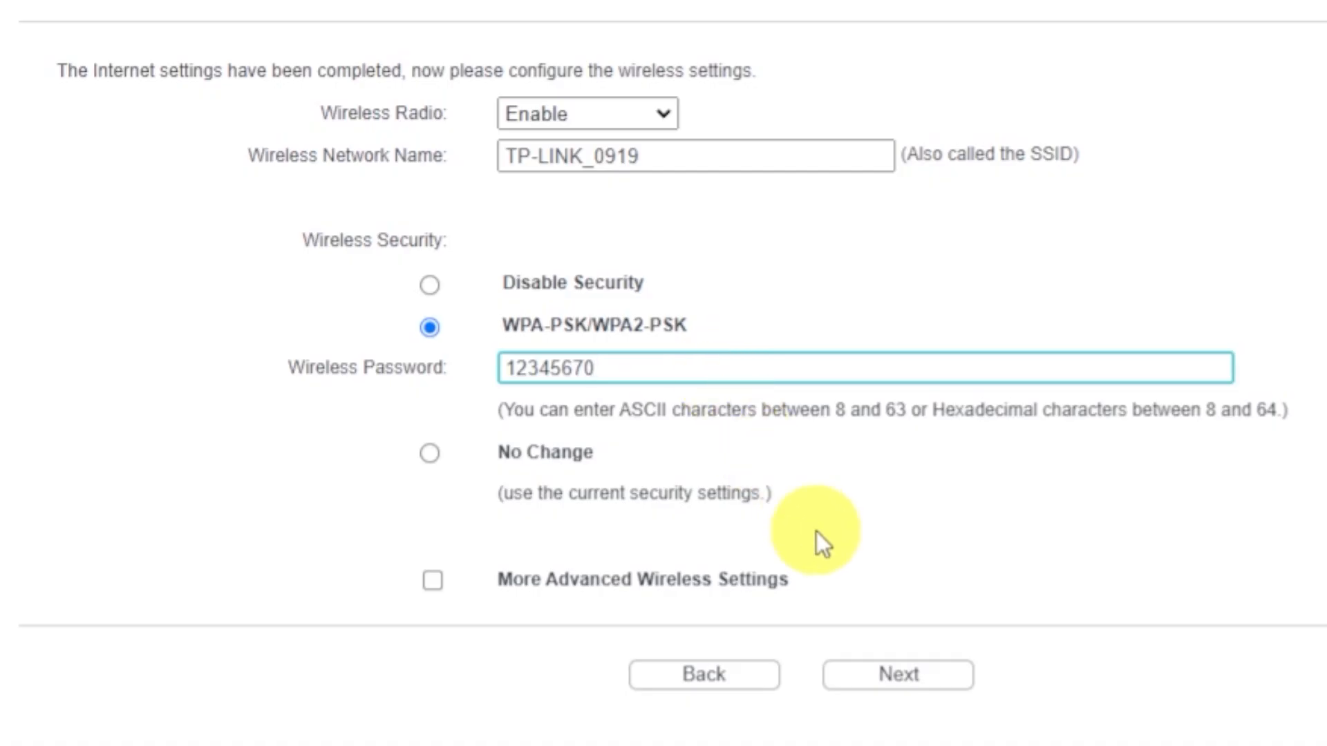
Step: Advance past wireless settings and finish Quick Setup, landing on the Status page
click(886, 674)
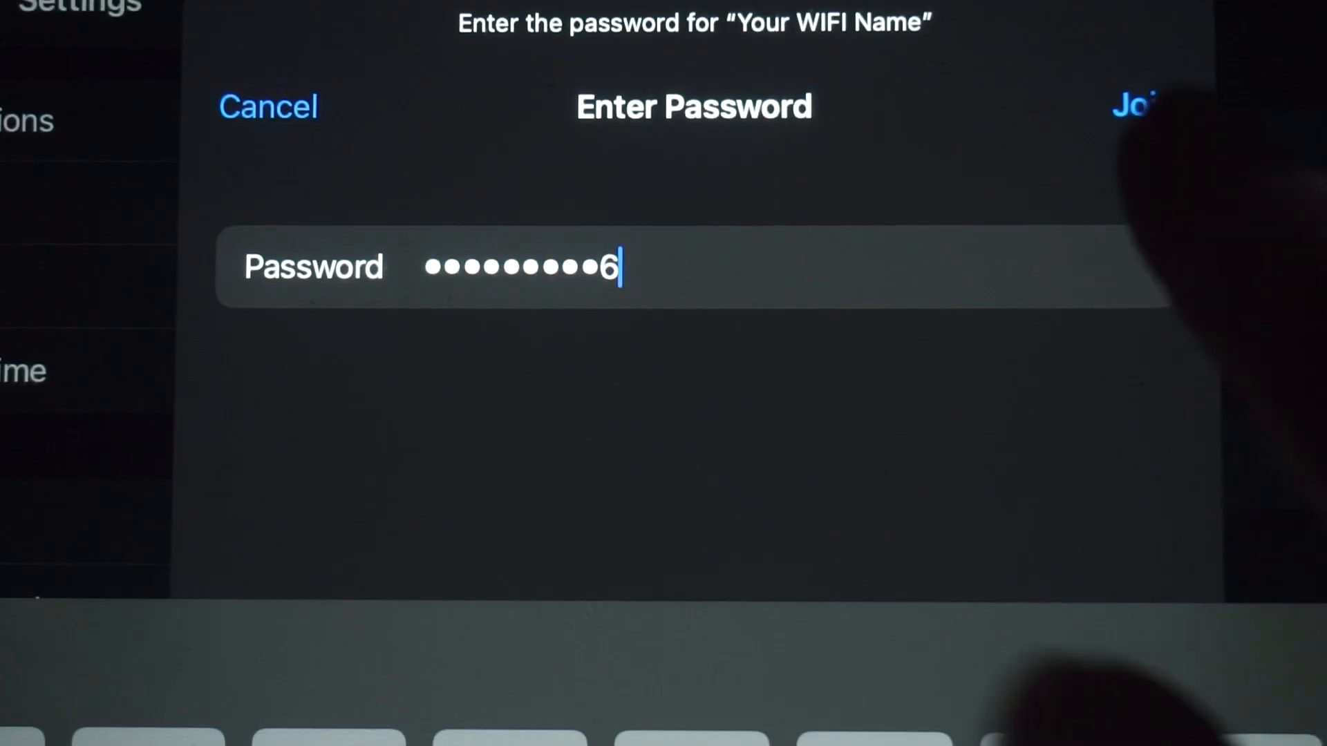
click(1143, 103)
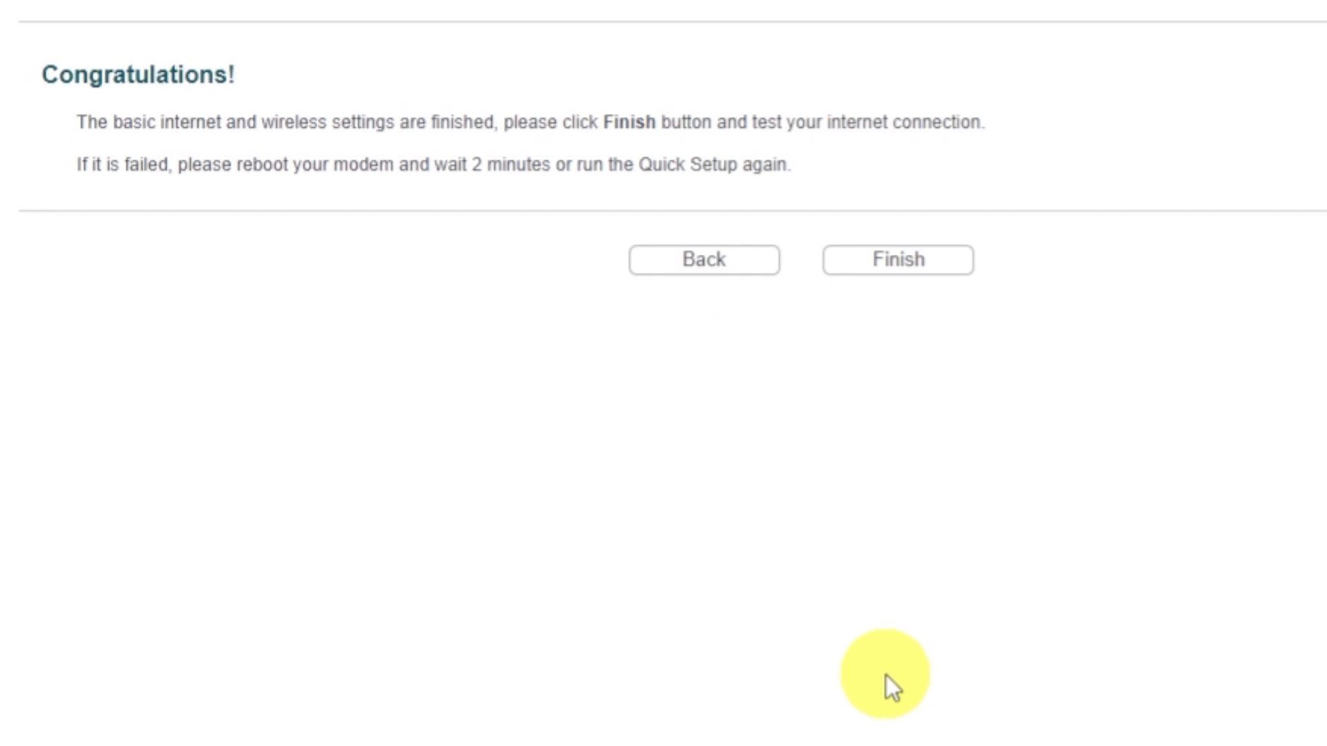
click(868, 267)
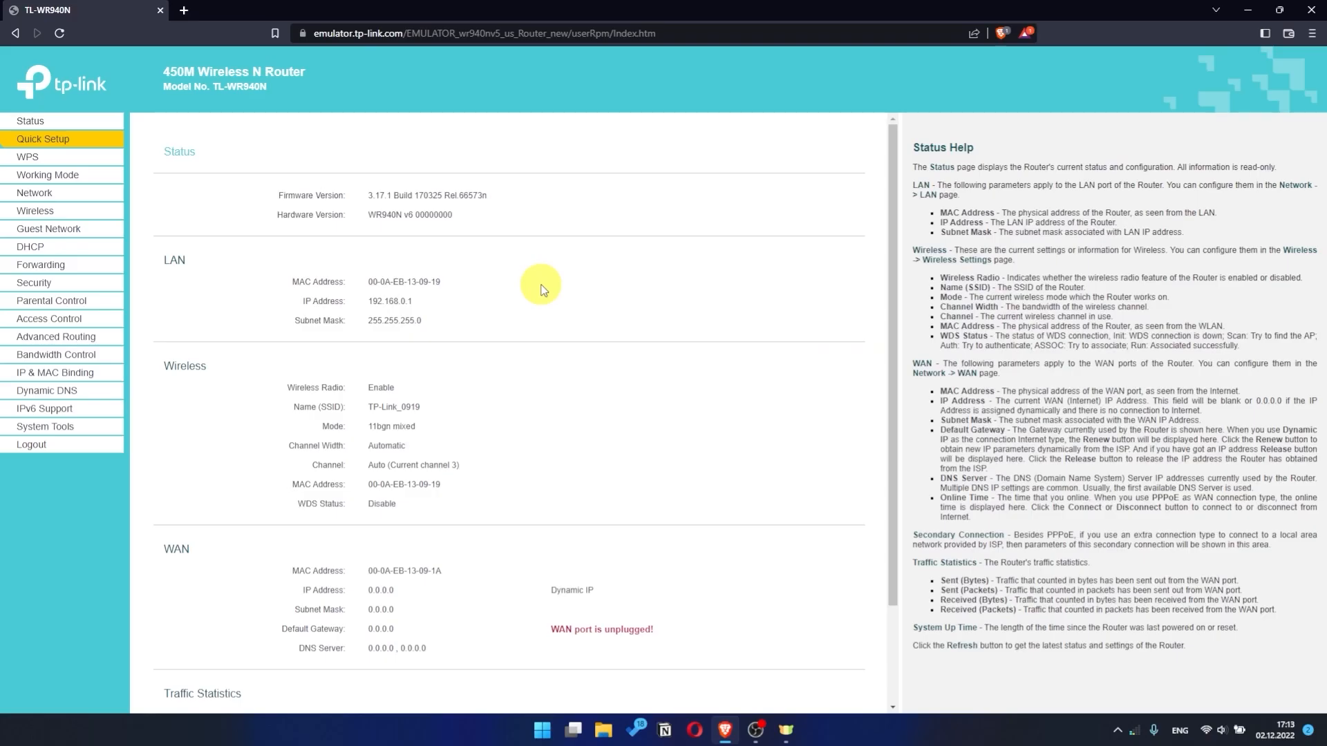
text(dfdfdfdf)
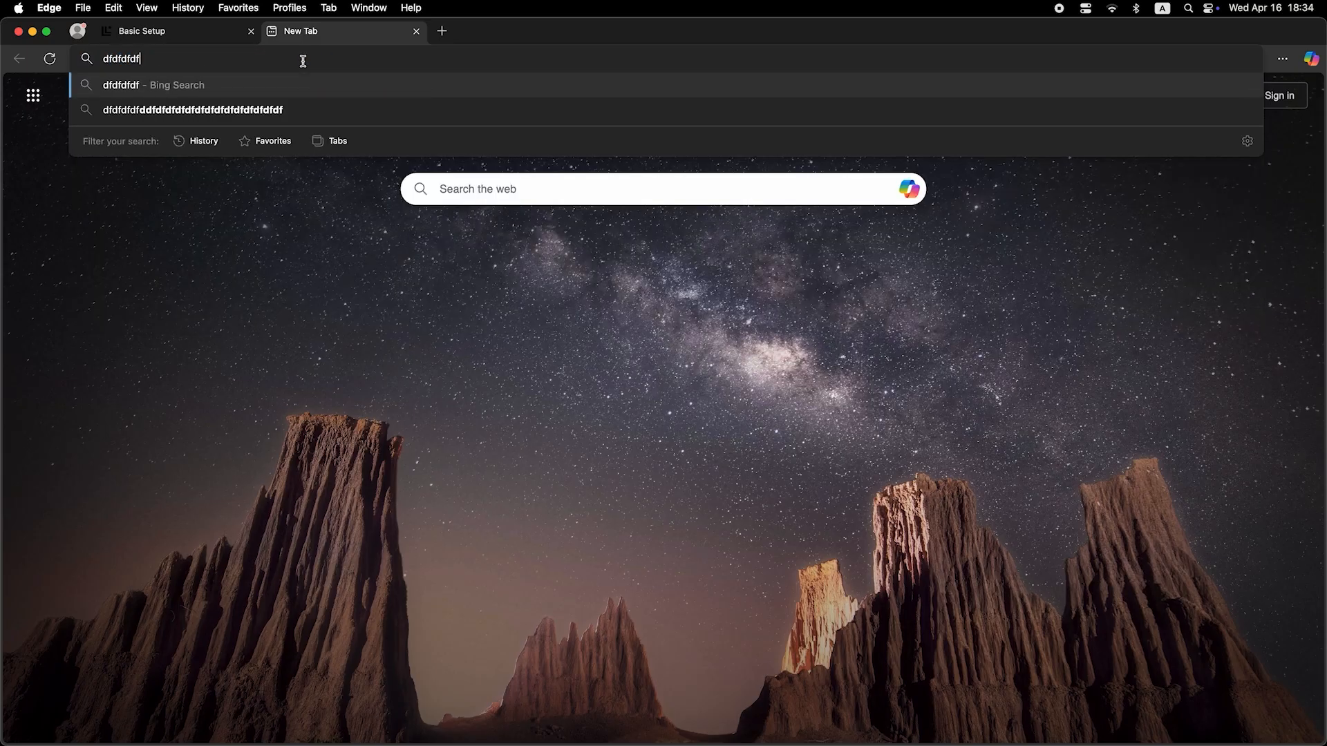
key(Return)
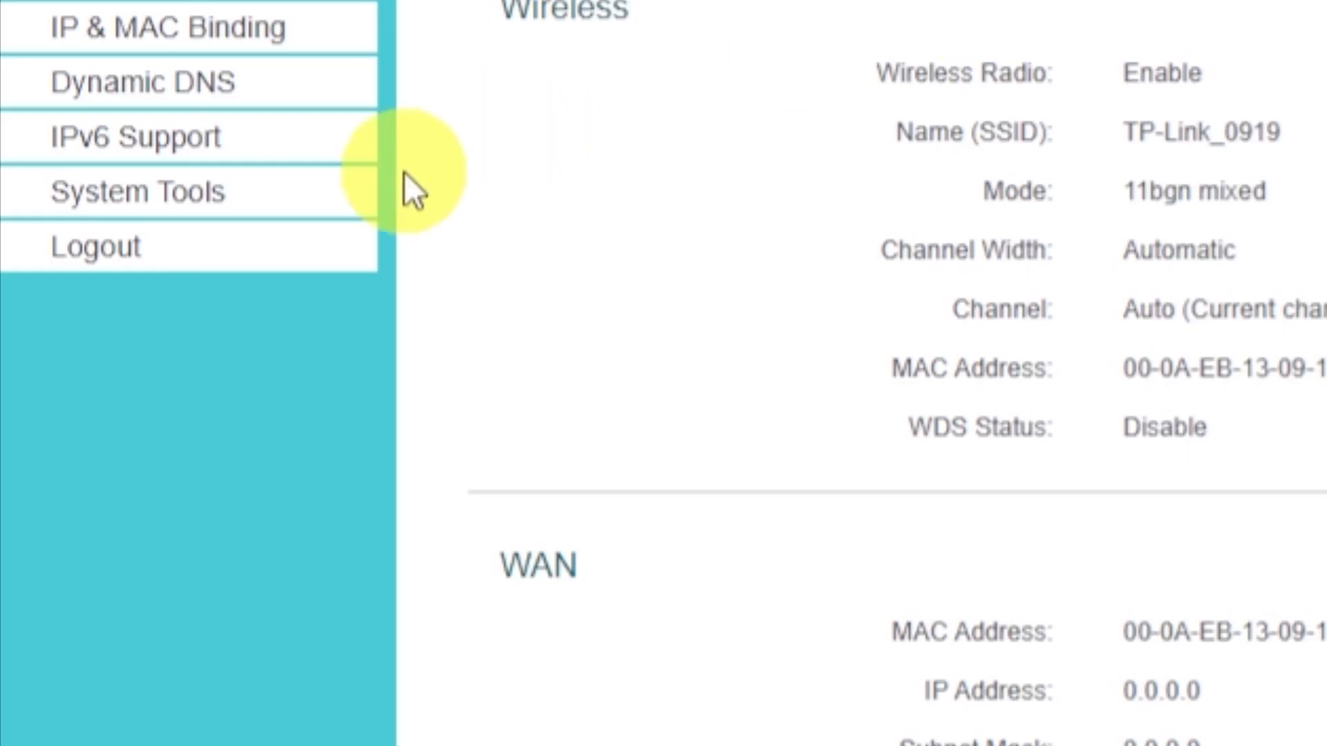
Step: Reboot the router from System Tools > Reboot and confirm the restart
click(246, 211)
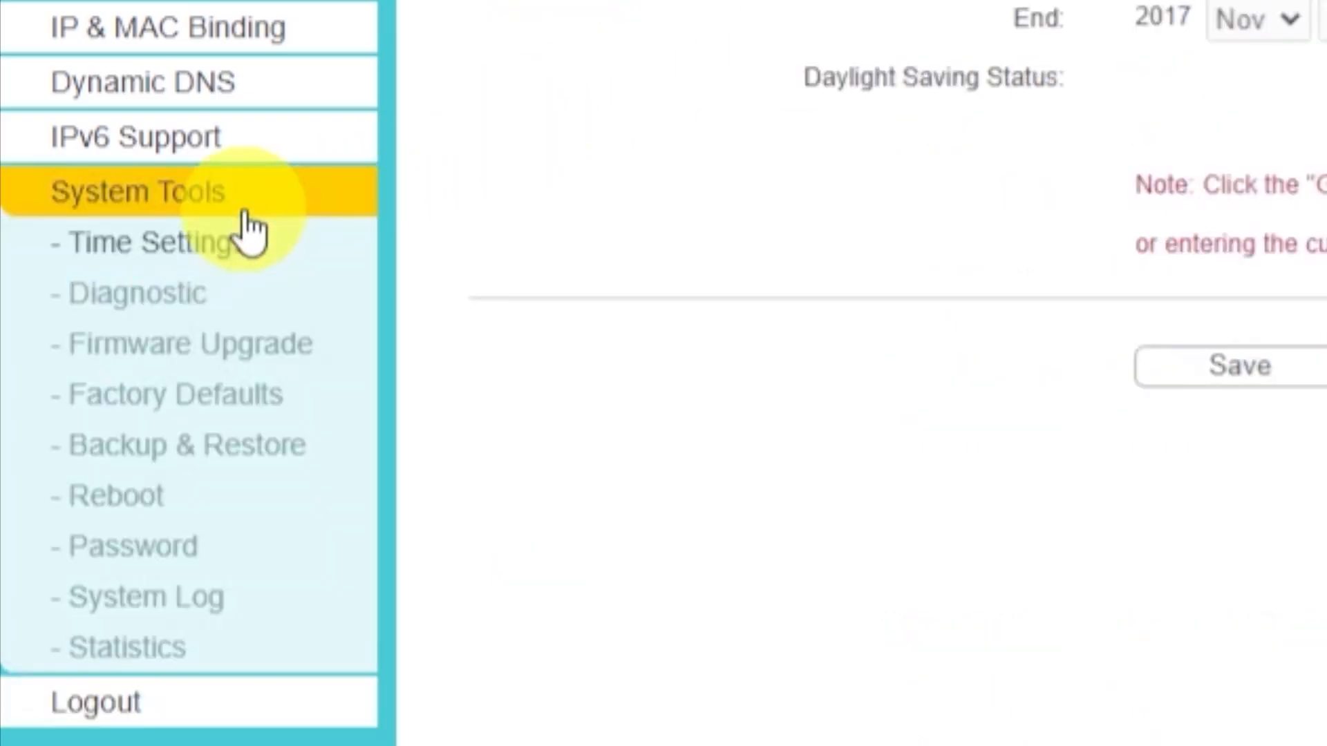
click(166, 508)
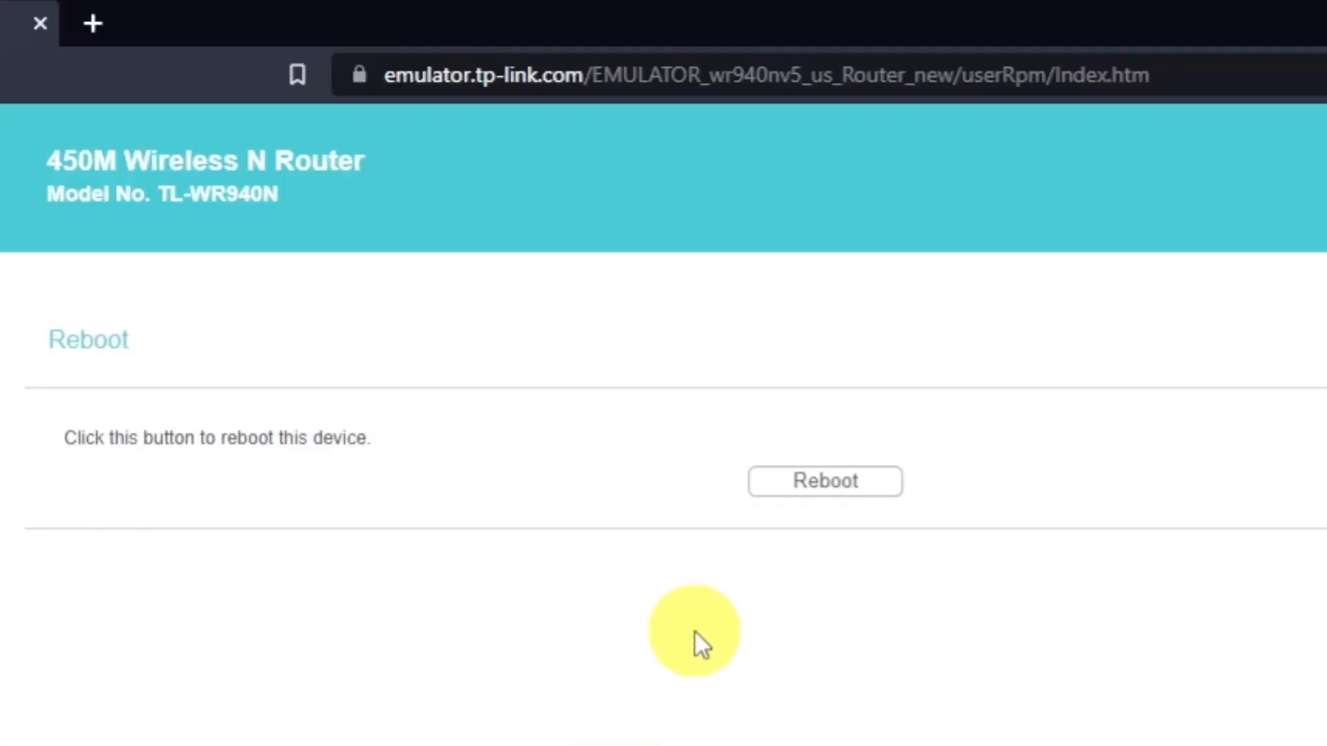
click(814, 497)
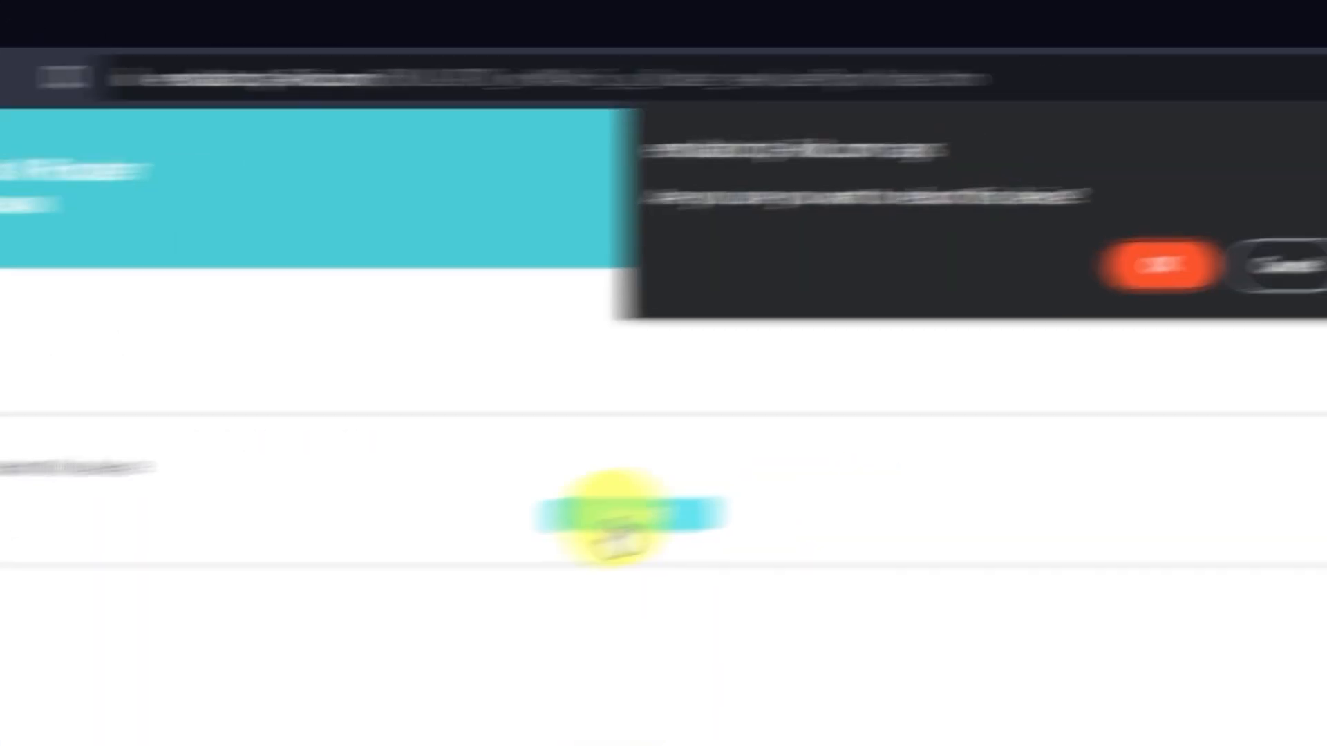
click(994, 297)
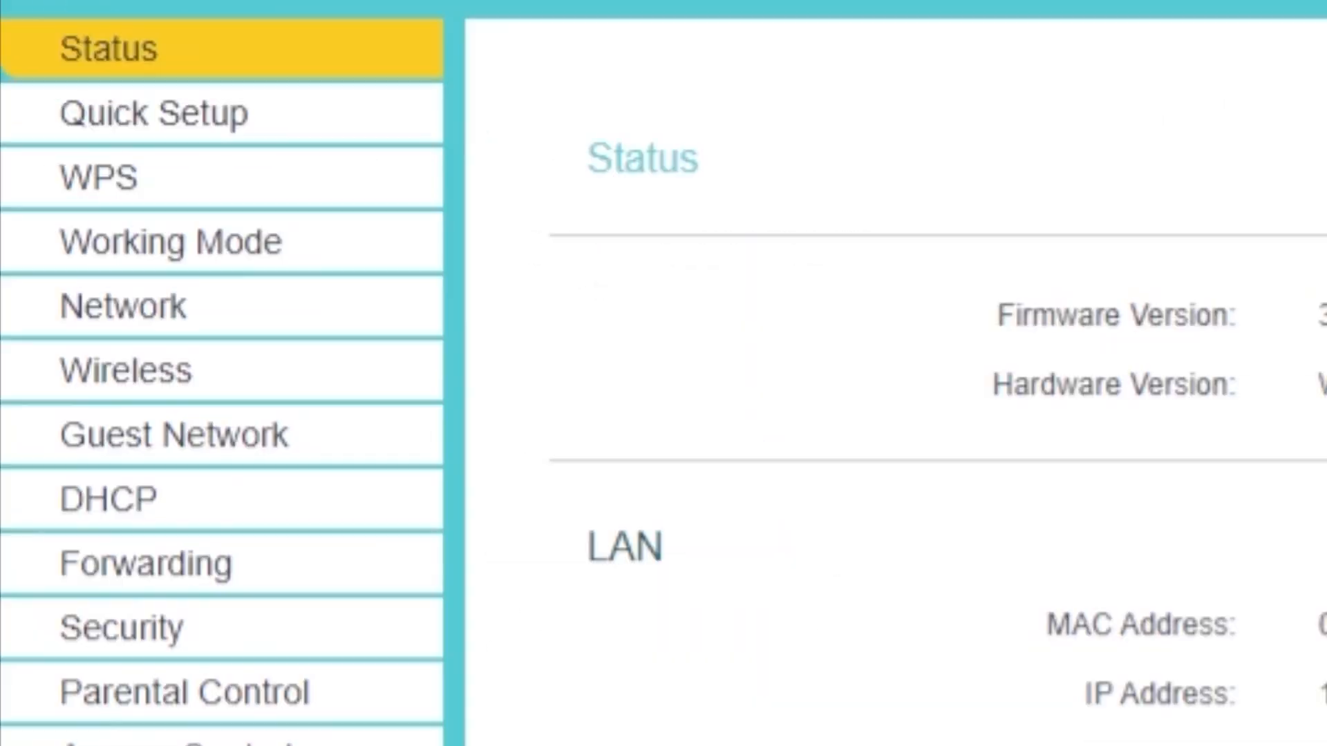
Step: Clone the PC's MAC address C8-60-00-C5-62-F3 onto the WAN port and save
click(150, 323)
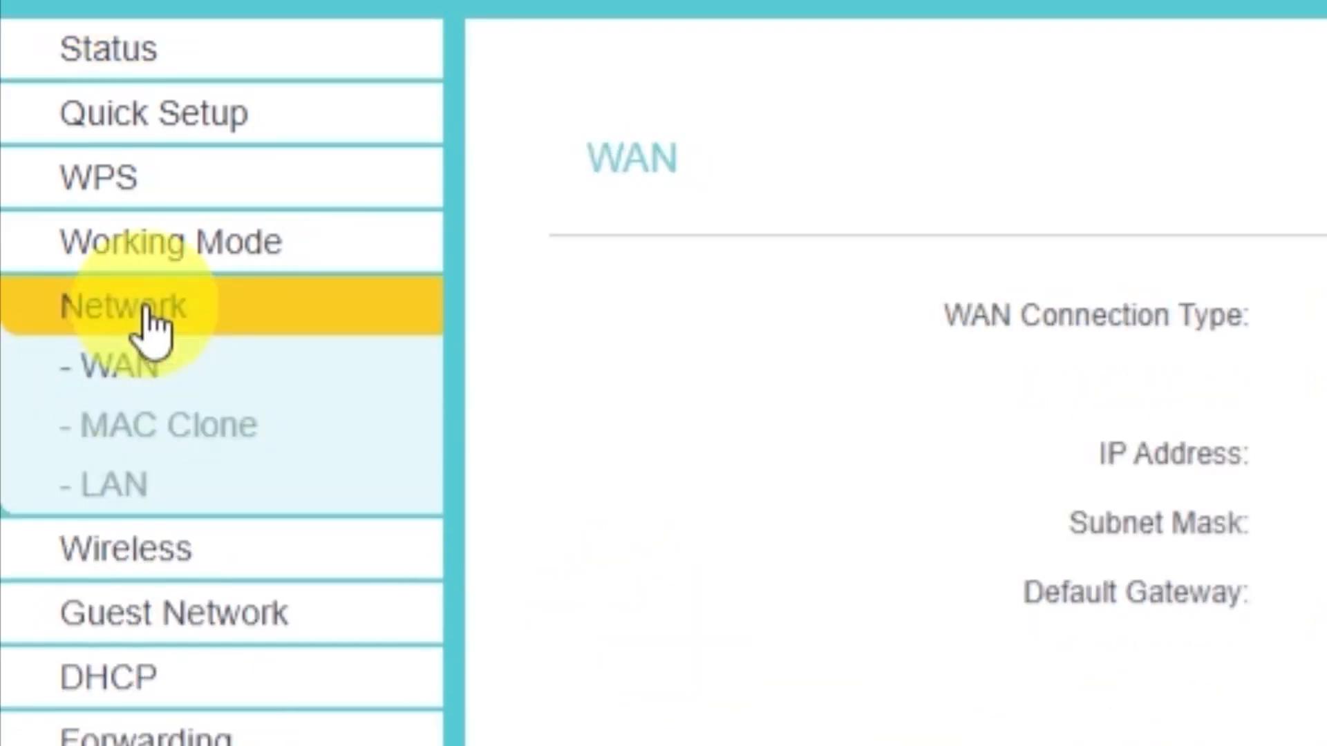
click(244, 449)
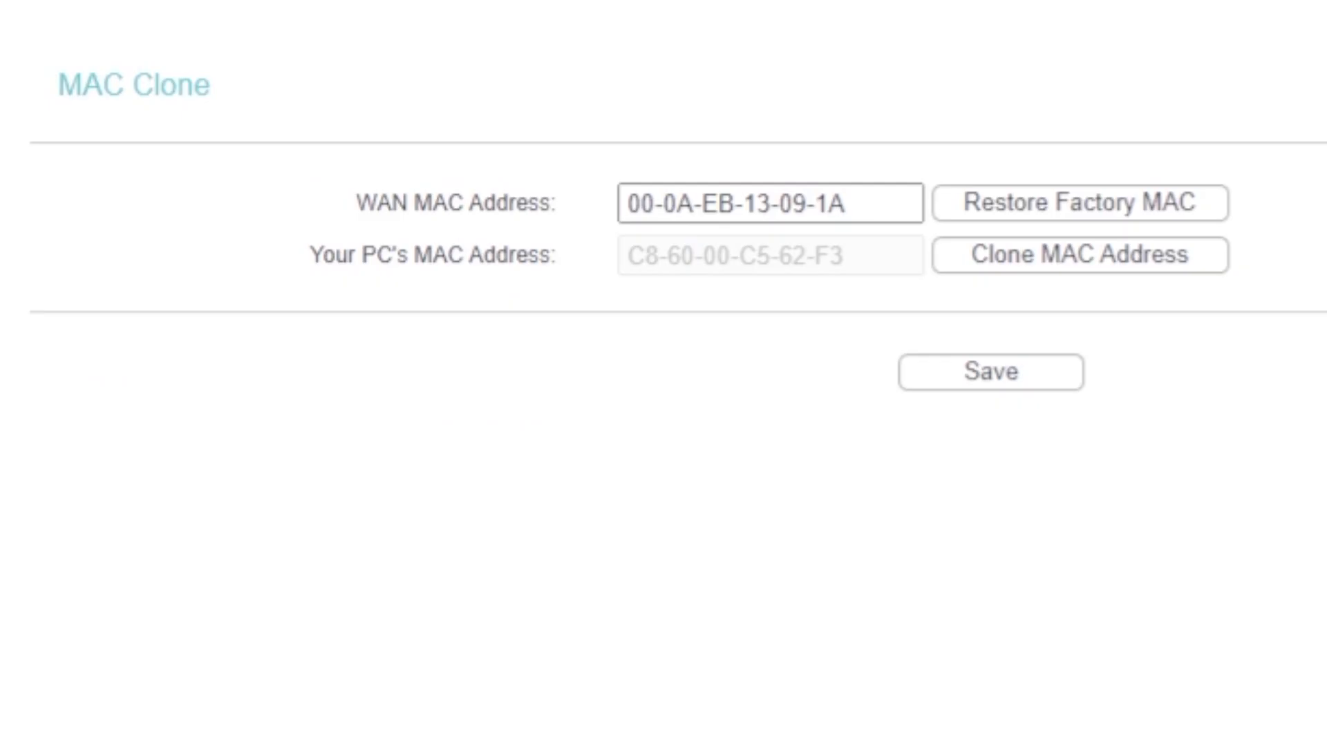
click(1011, 272)
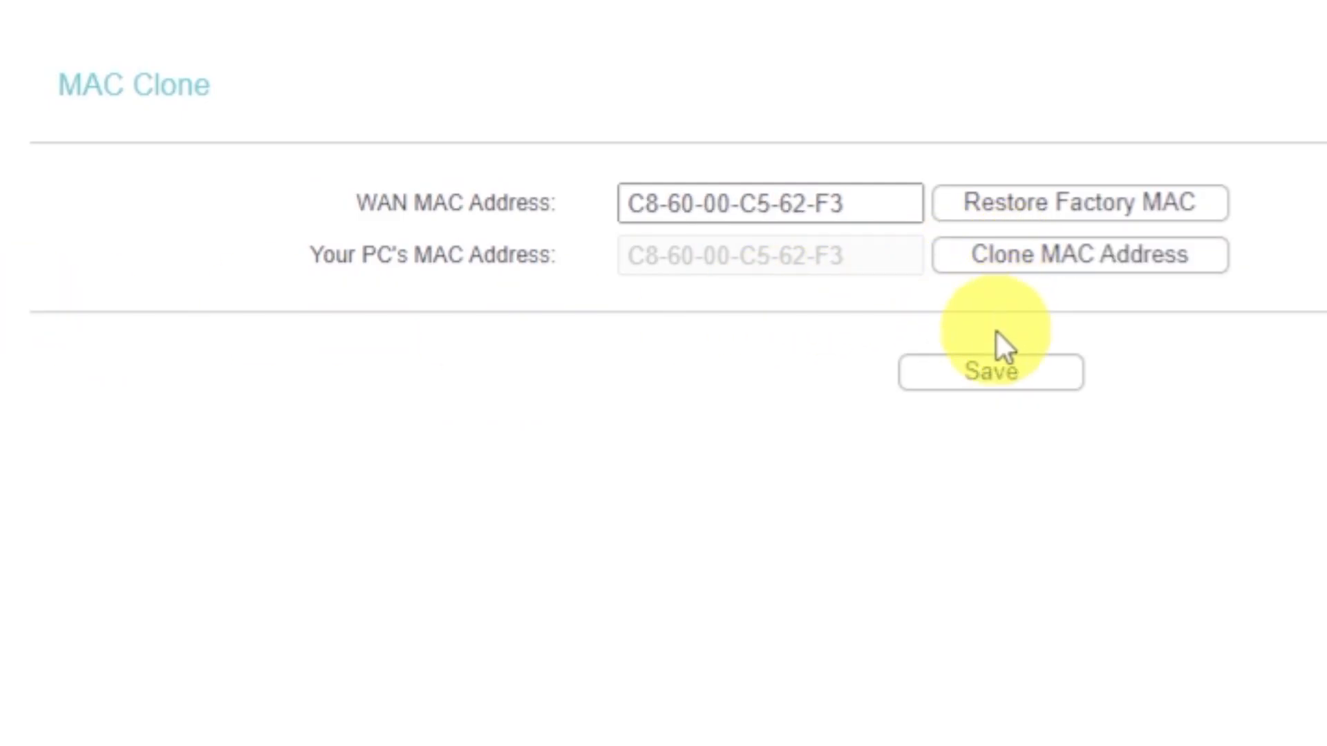
click(1000, 383)
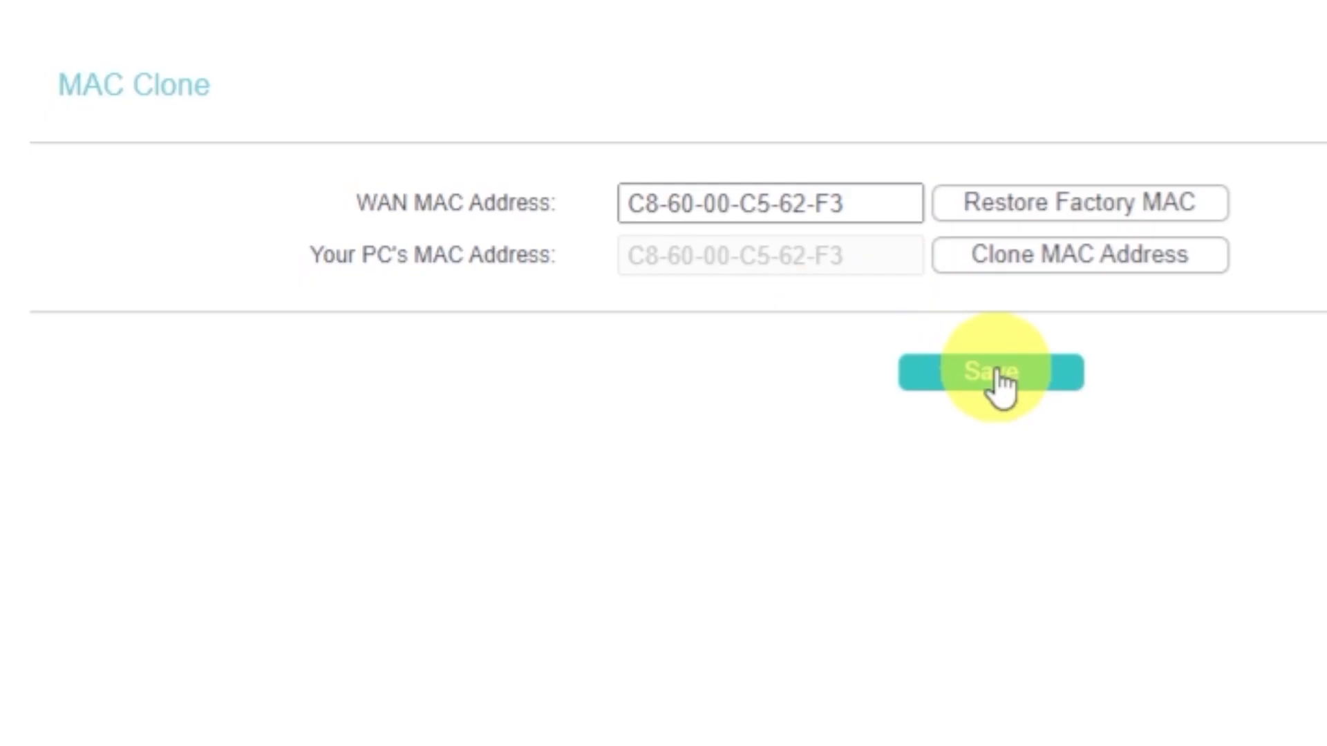
Step: Reboot the router again, then search 'dfdfdfdf' from a new Edge tab
click(223, 231)
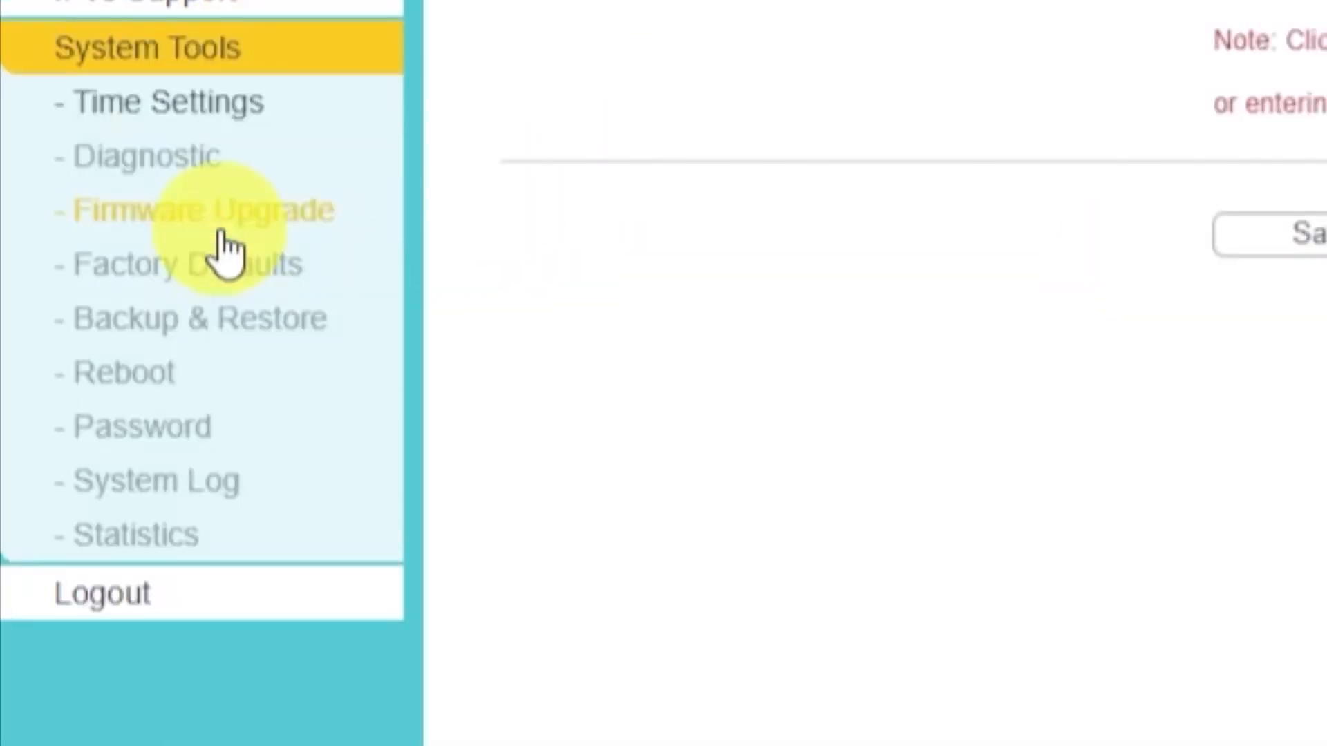
click(138, 379)
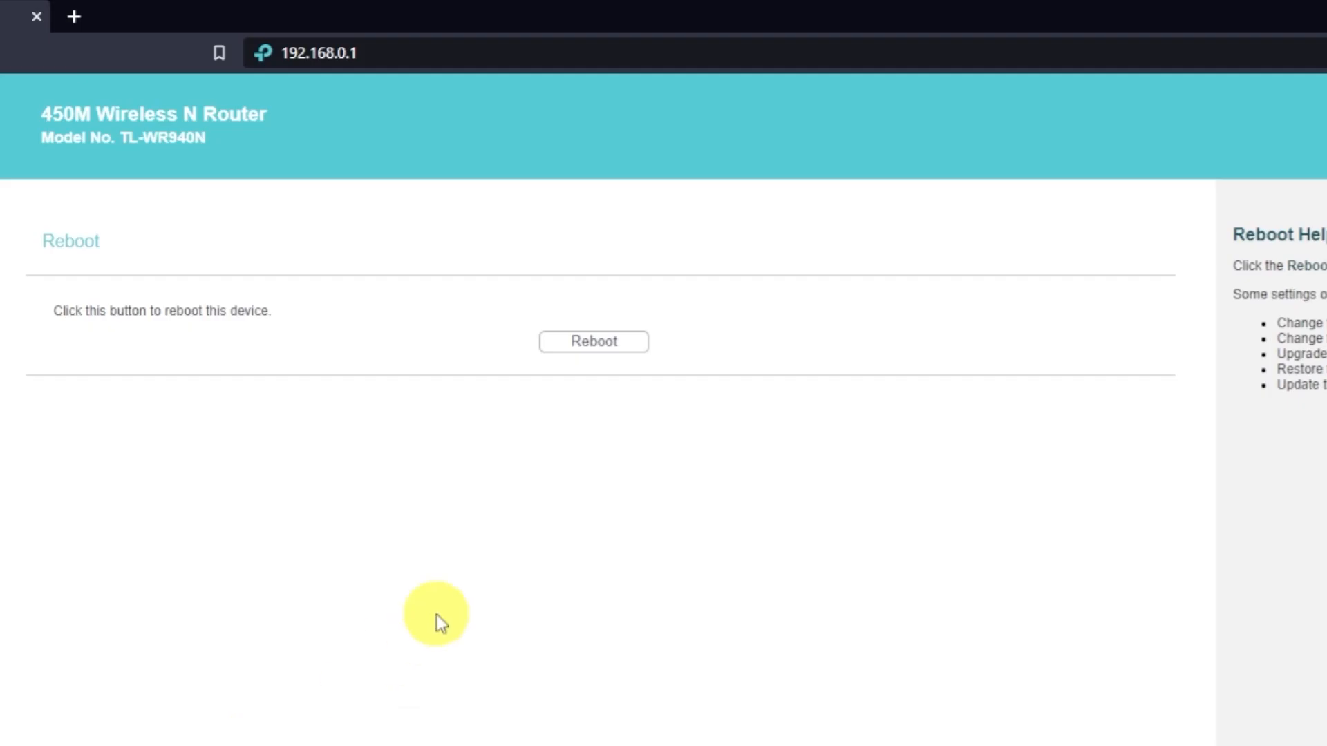
click(618, 346)
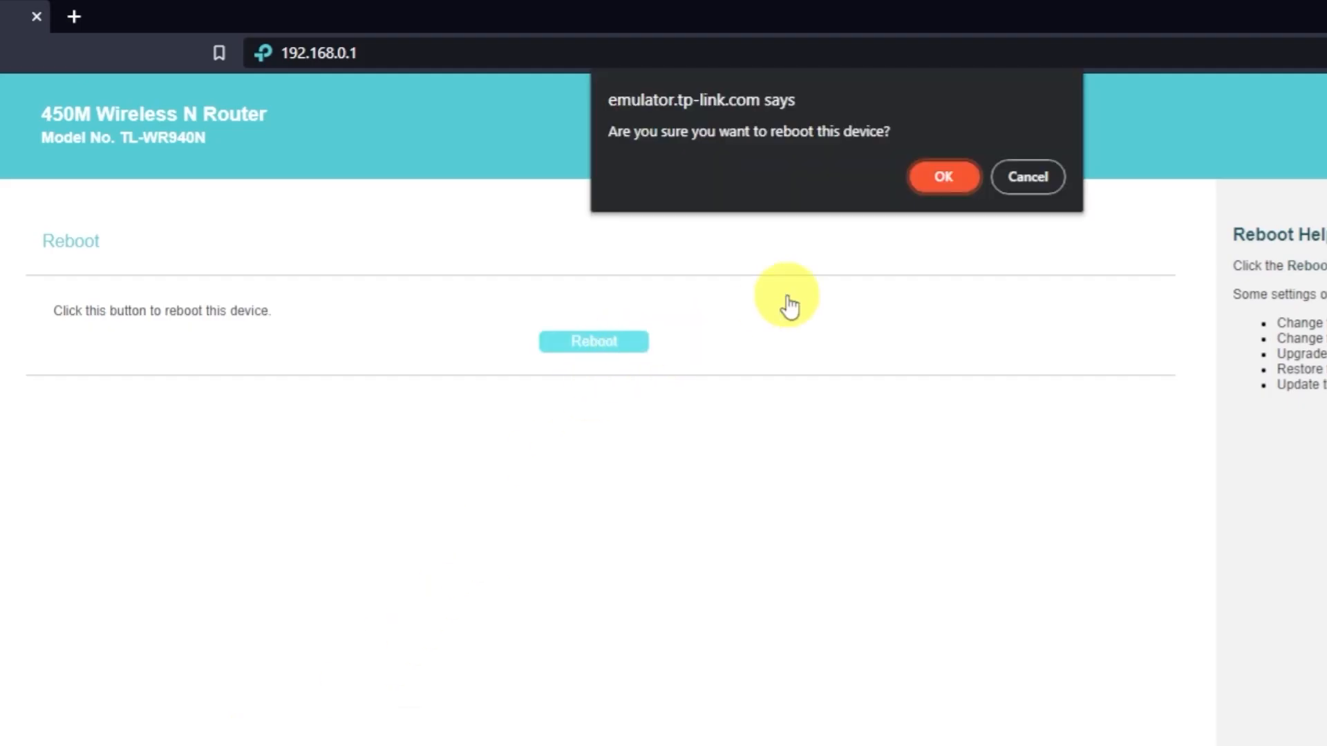
click(947, 180)
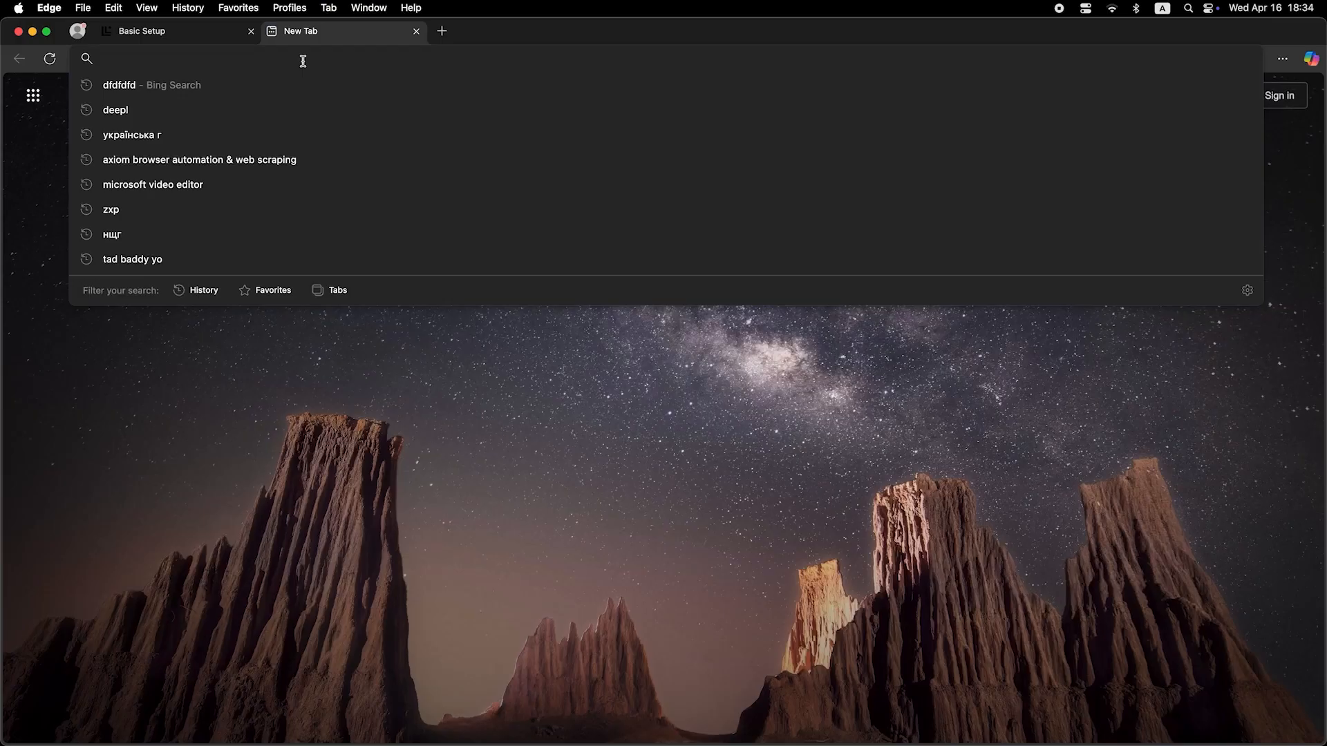
text(dfdfdfdf)
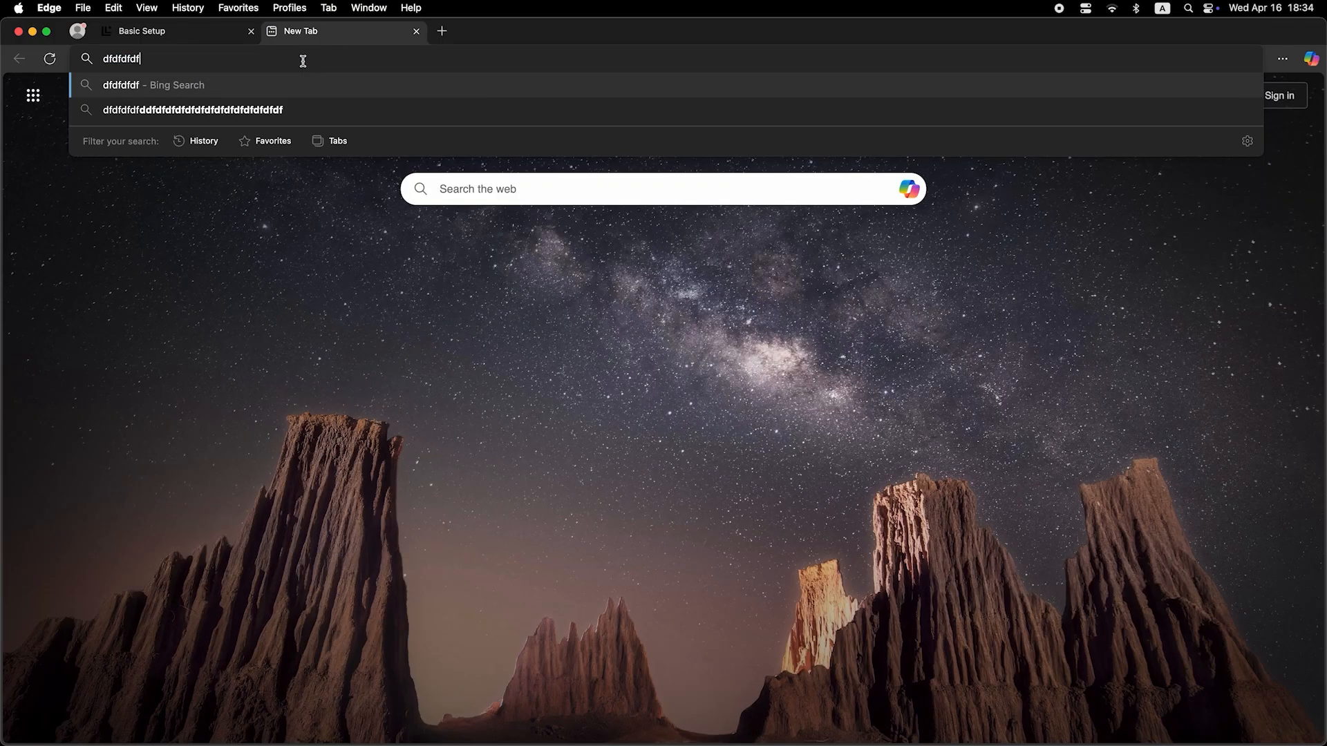
key(Return)
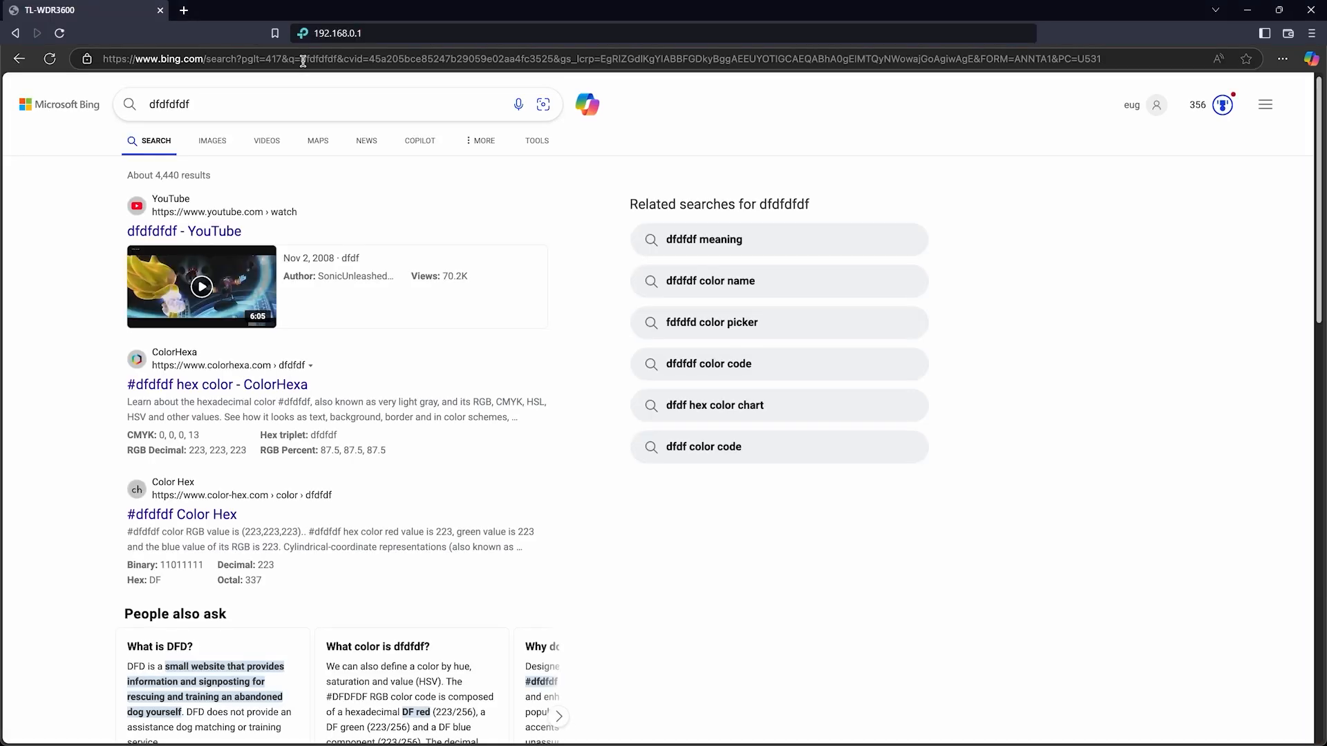